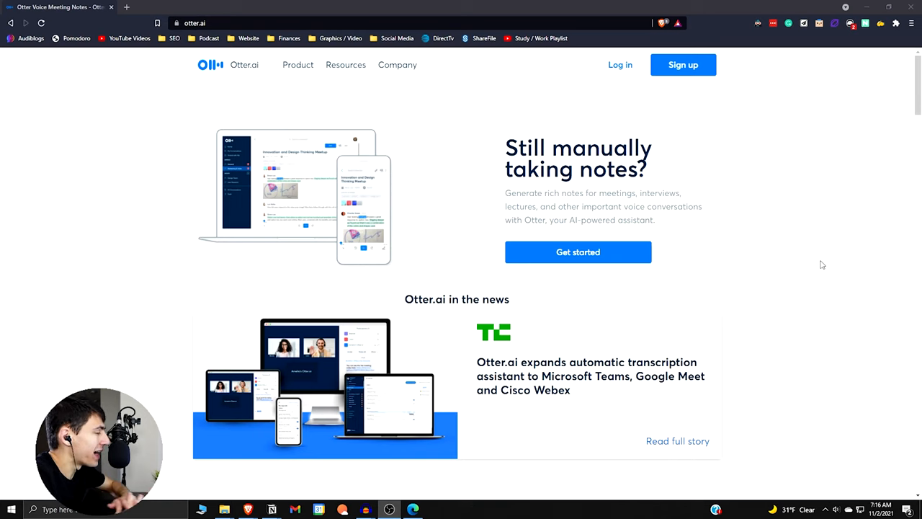
Go to the Otter.ai sign-in page from the landing page.
left_click(620, 64)
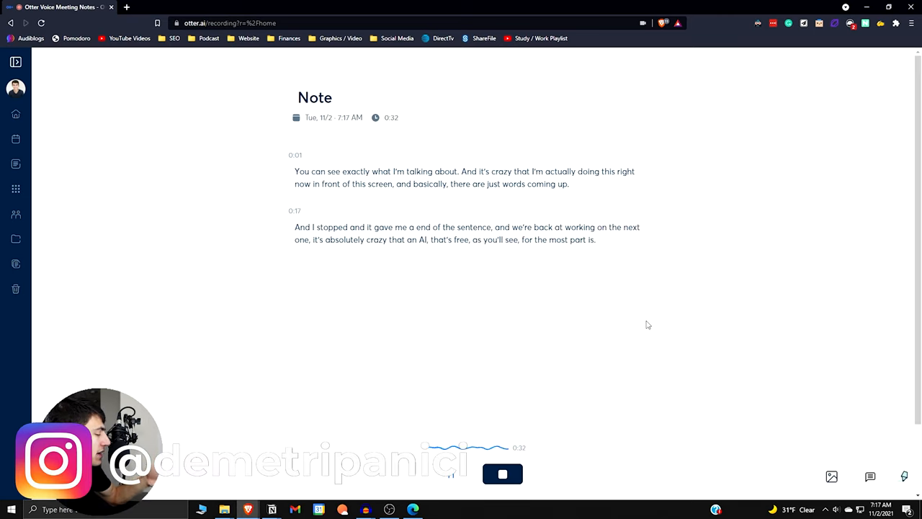
Stop and save the voice recording, then open the still-processing Note conversation.
left_click(500, 474)
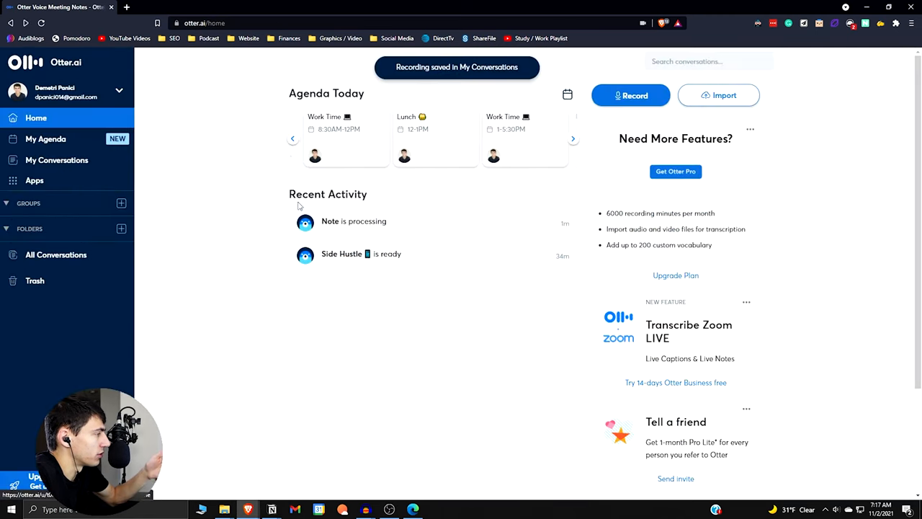
left_click(461, 225)
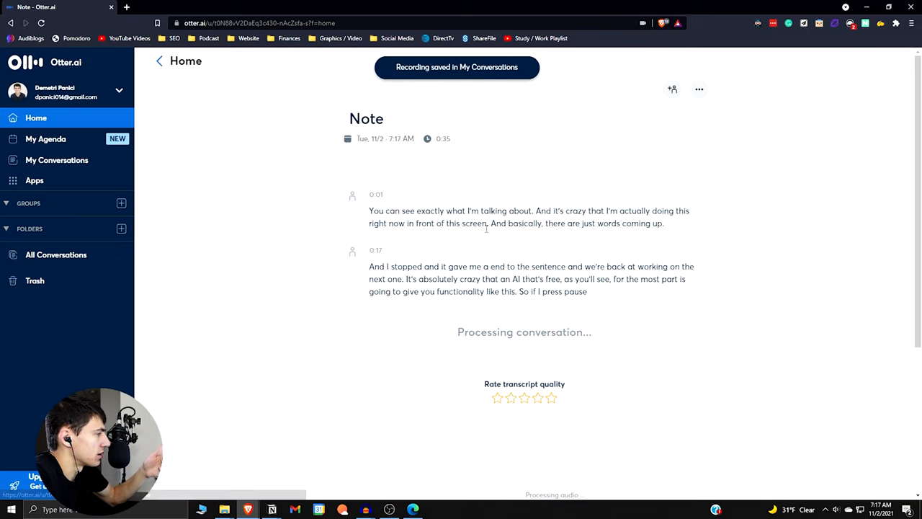
scroll(497, 245, "down", 2)
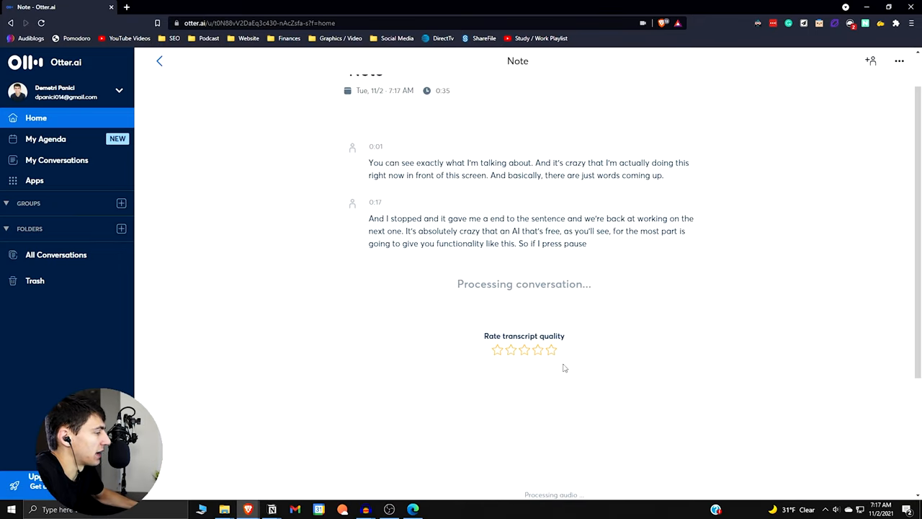
scroll(504, 250, "up", 2)
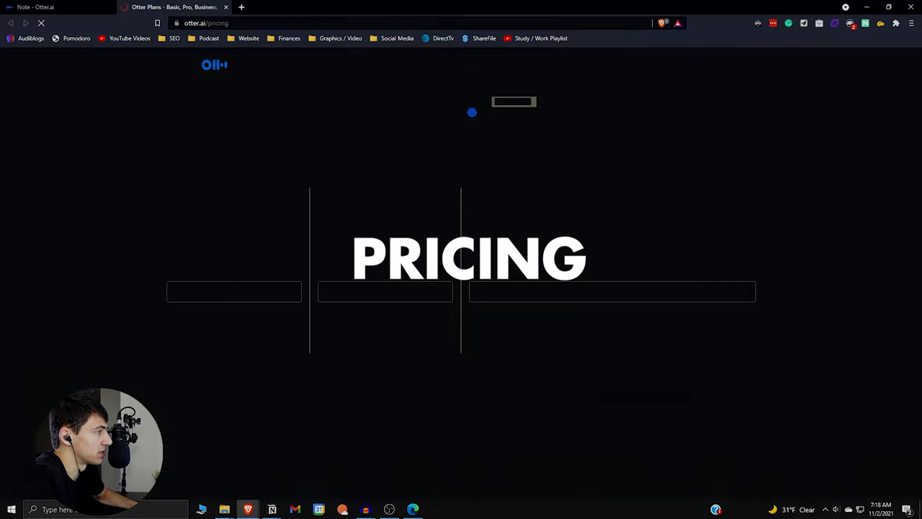
scroll(607, 294, "down", 1)
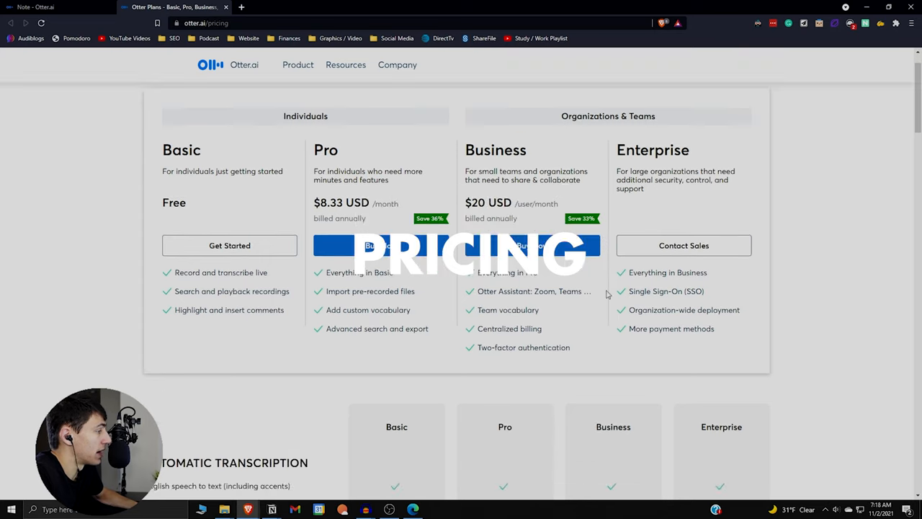
scroll(475, 326, "up", 1)
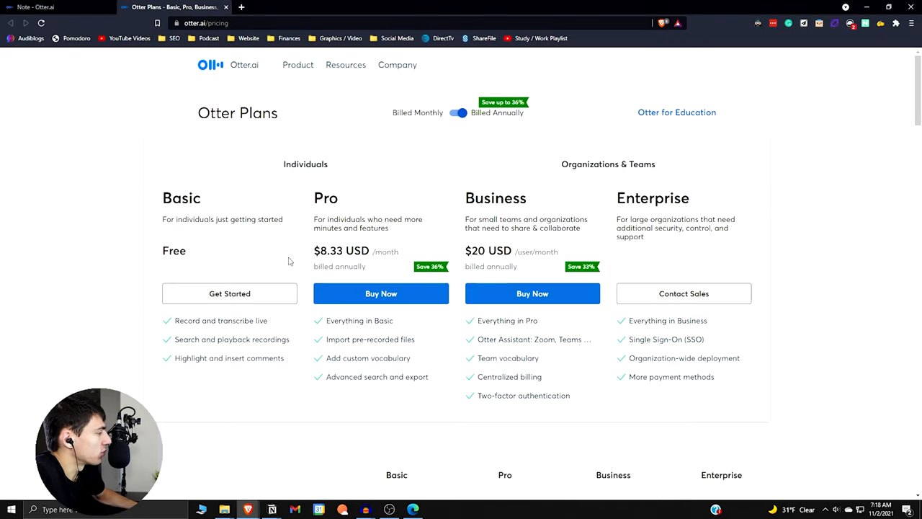
scroll(212, 222, "down", 2)
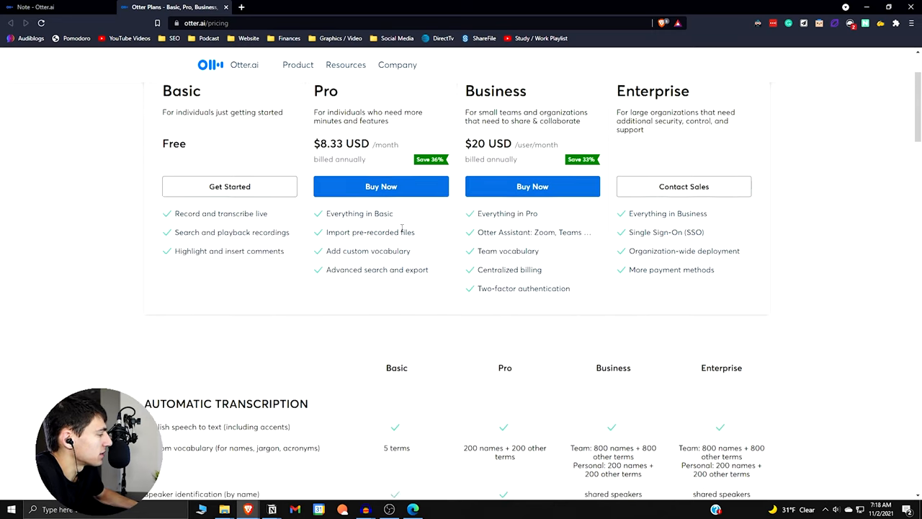
scroll(257, 260, "down", 3)
scroll(400, 274, "up", 2)
scroll(400, 274, "up", 3)
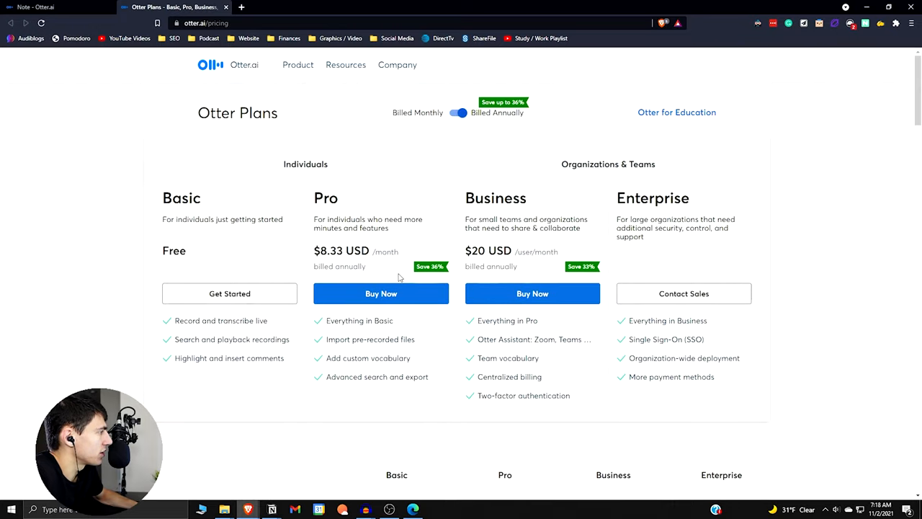
scroll(400, 276, "down", 5)
scroll(400, 276, "down", 3)
scroll(400, 276, "down", 2)
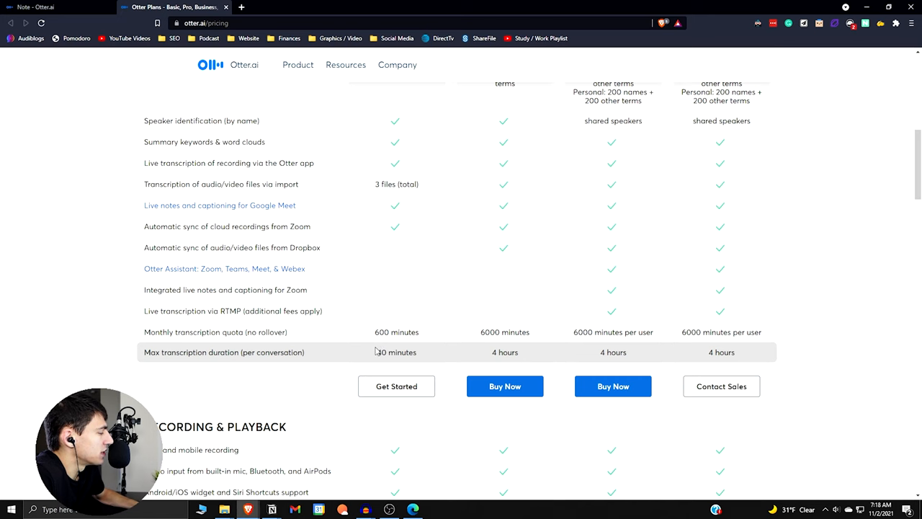
left_click_drag(376, 352, 425, 353)
scroll(425, 353, "down", 2)
left_click(503, 205)
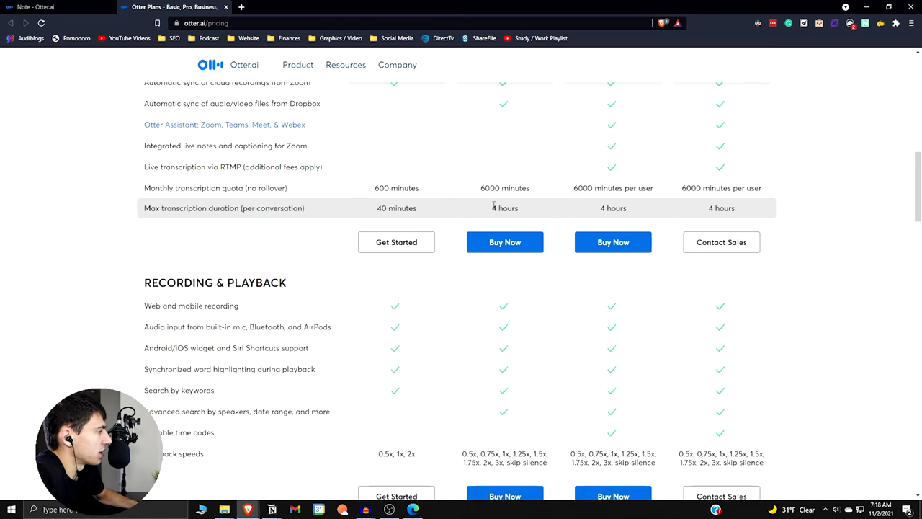
scroll(503, 205, "up", 4)
scroll(503, 205, "down", 2)
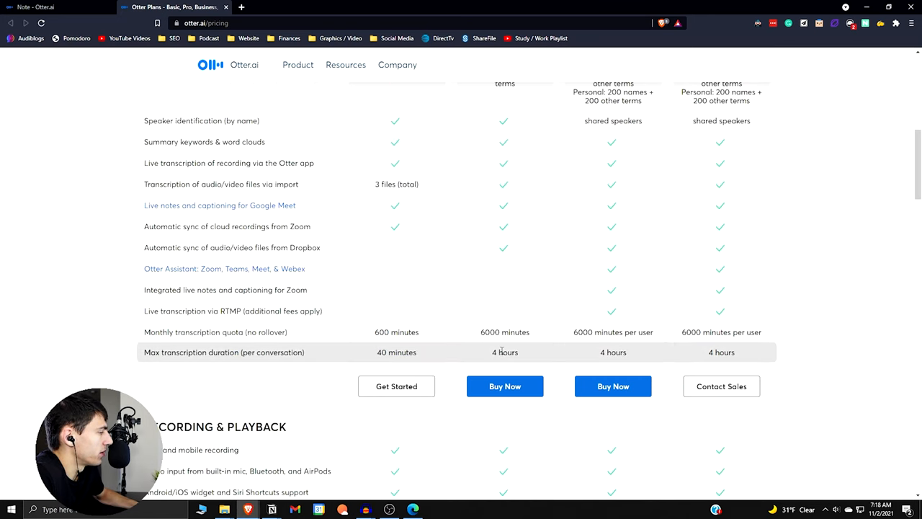
left_click_drag(493, 351, 518, 353)
scroll(516, 346, "up", 3)
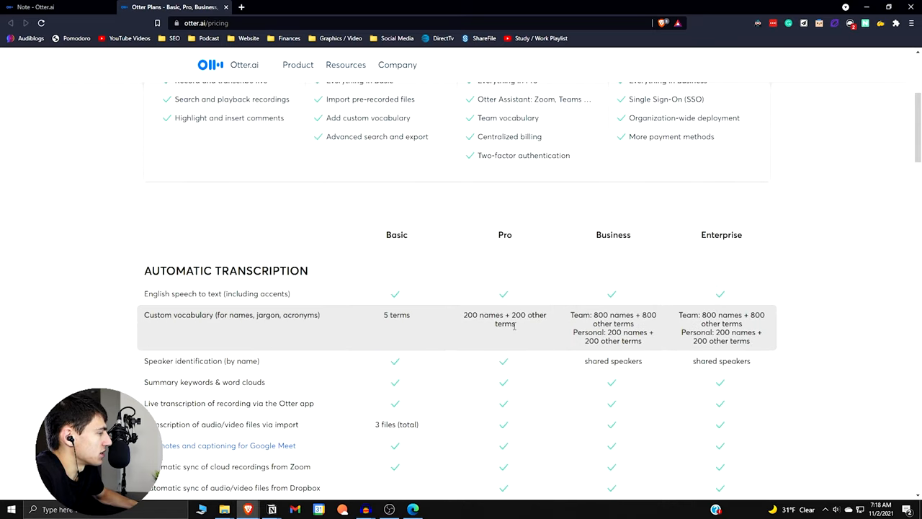
scroll(515, 328, "up", 2)
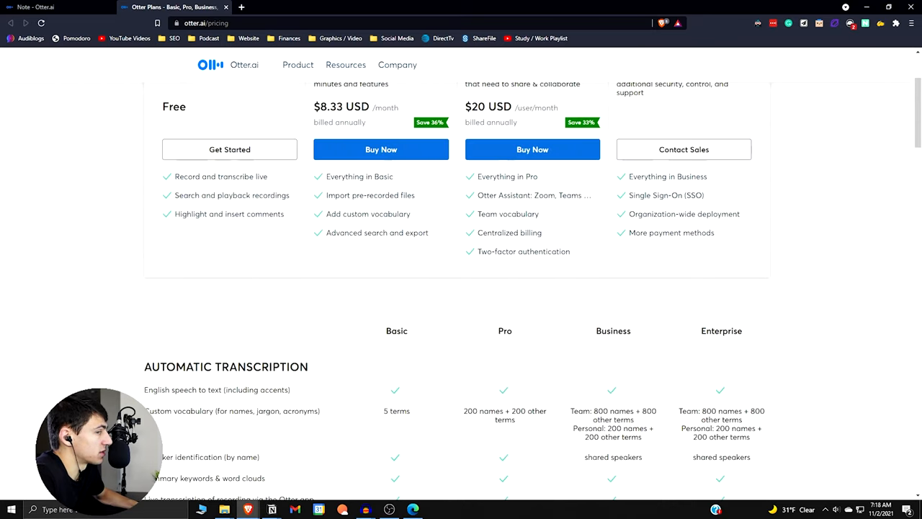
scroll(520, 324, "up", 1)
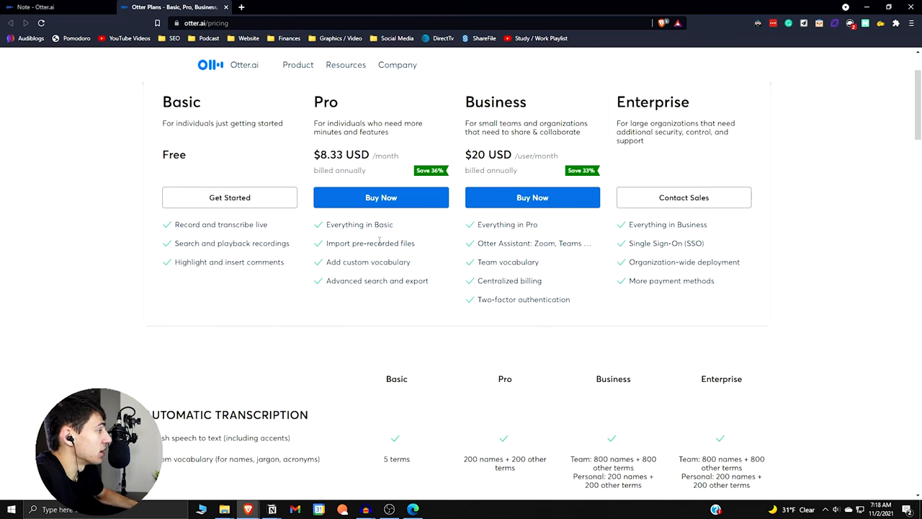
scroll(379, 240, "up", 2)
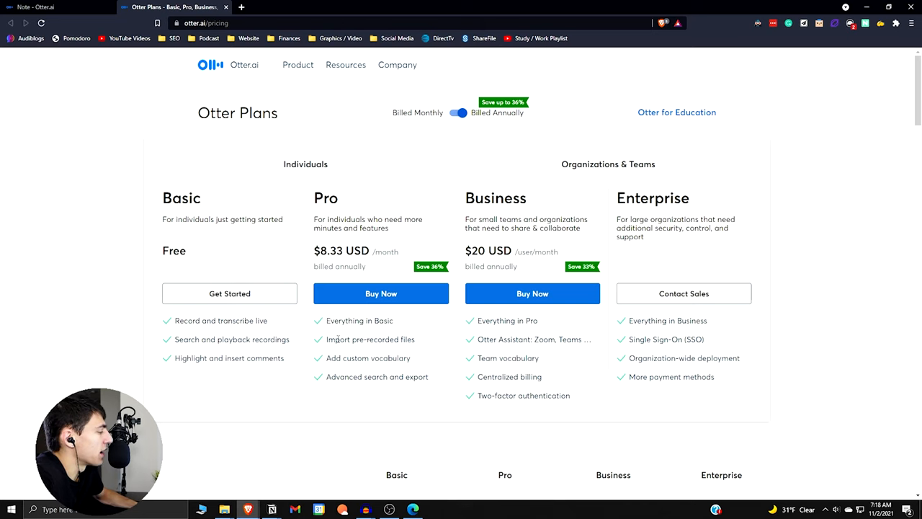
left_click_drag(337, 340, 413, 341)
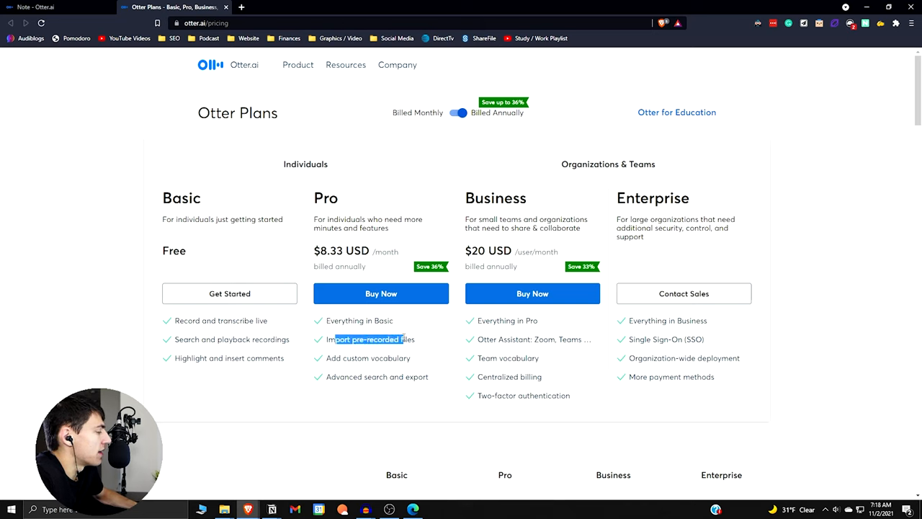
left_click(369, 356)
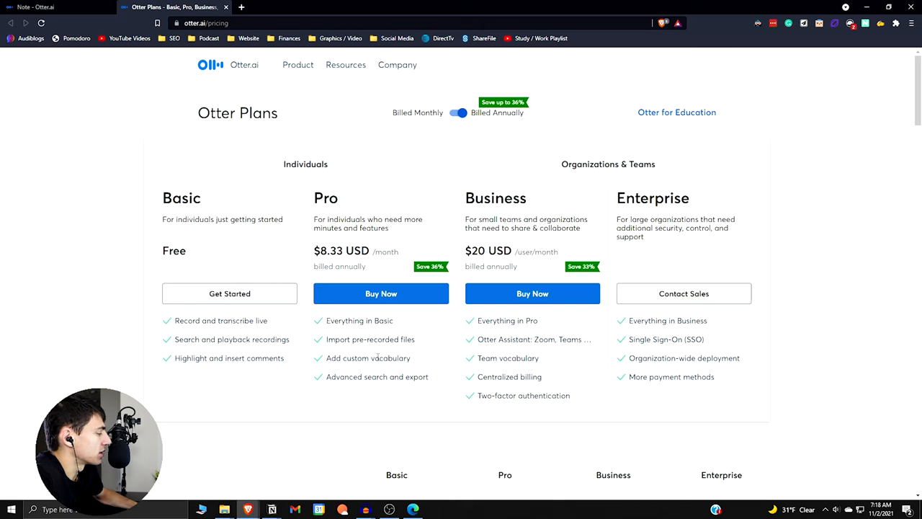
scroll(380, 362, "down", 1)
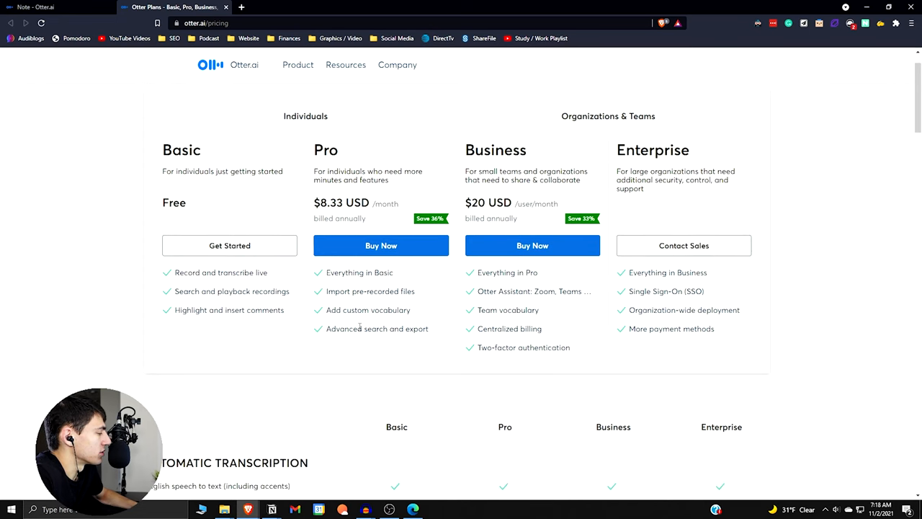
scroll(710, 323, "down", 2)
scroll(577, 324, "down", 3)
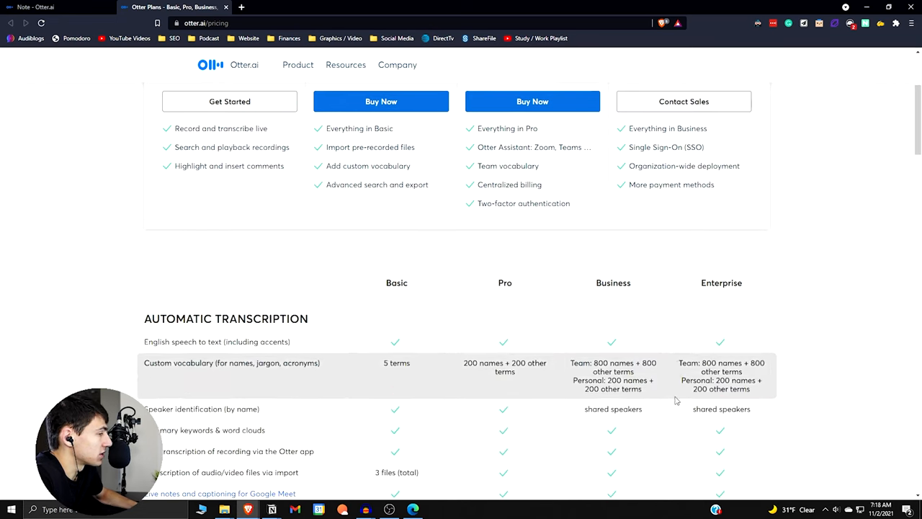
scroll(577, 324, "up", 3)
scroll(489, 335, "down", 4)
scroll(488, 335, "down", 5)
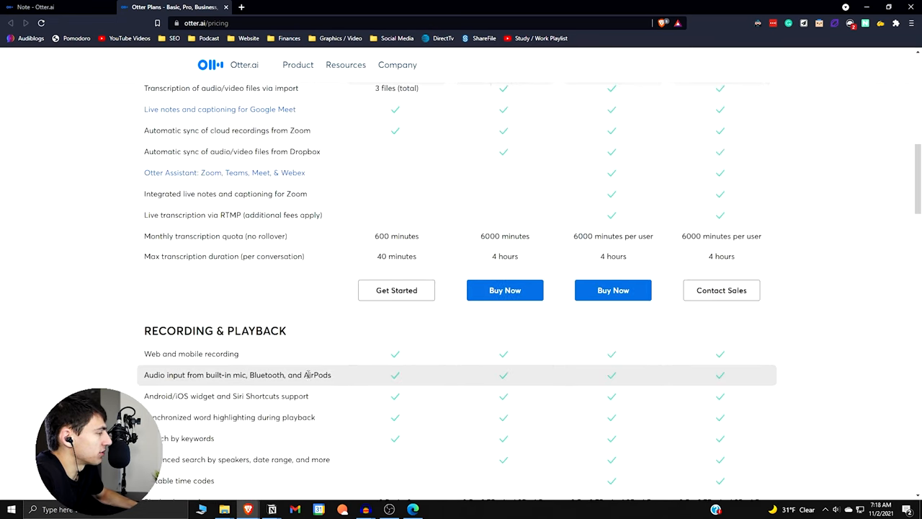
scroll(454, 324, "down", 3)
scroll(451, 307, "down", 1)
scroll(451, 308, "down", 1)
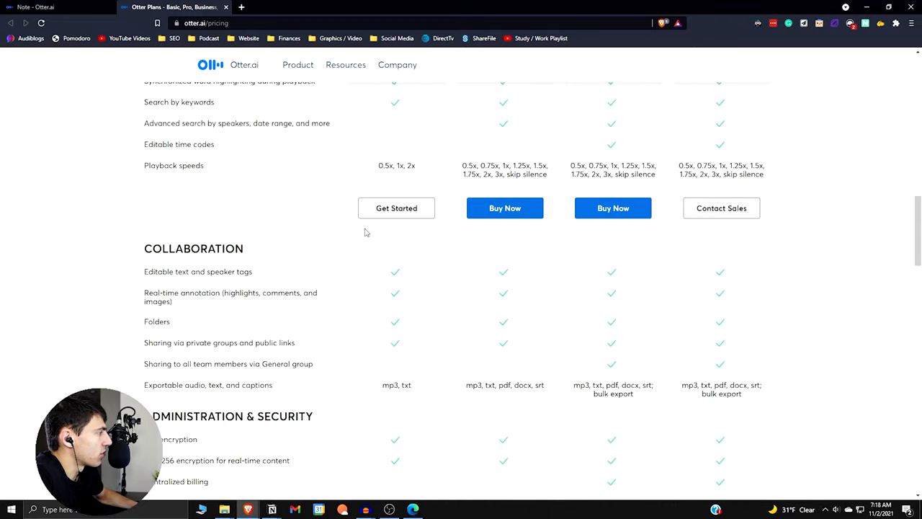
scroll(365, 232, "up", 1)
key("Home")
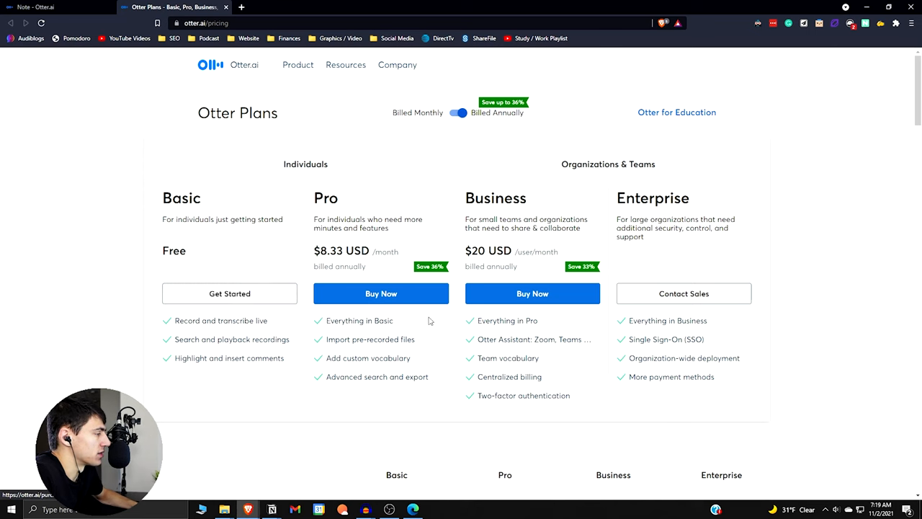
scroll(402, 308, "down", 1)
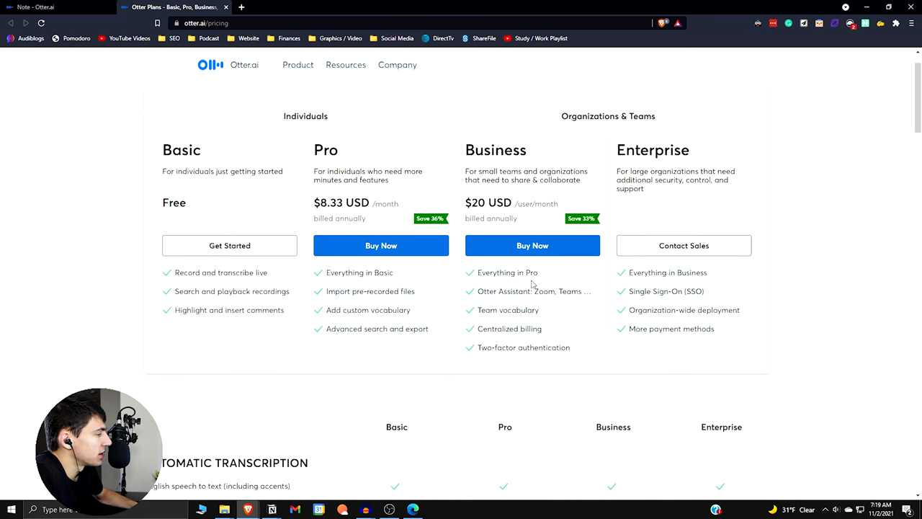
scroll(533, 284, "down", 1)
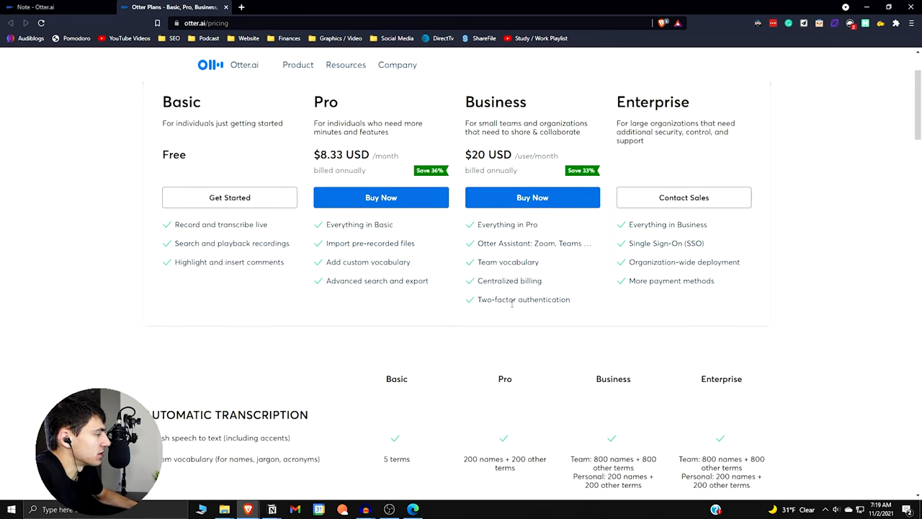
scroll(512, 306, "down", 3)
scroll(511, 306, "down", 3)
scroll(511, 306, "down", 3)
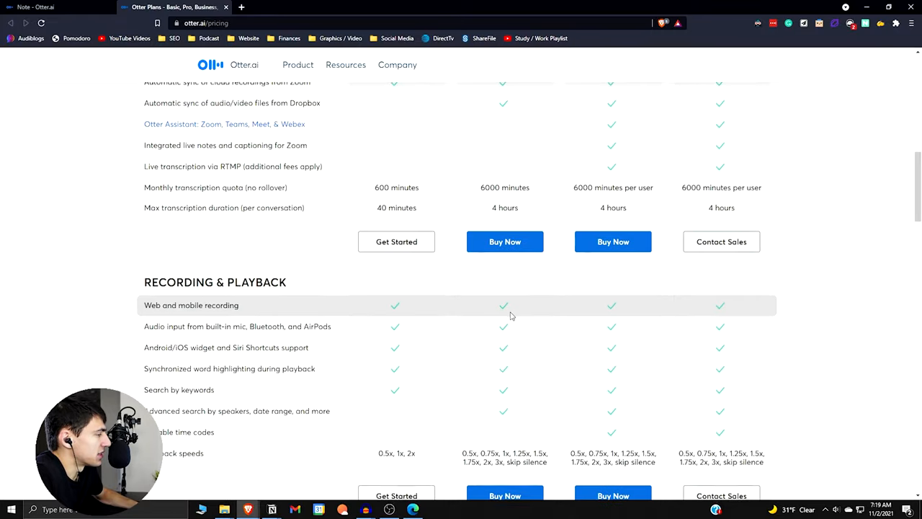
scroll(510, 315, "down", 4)
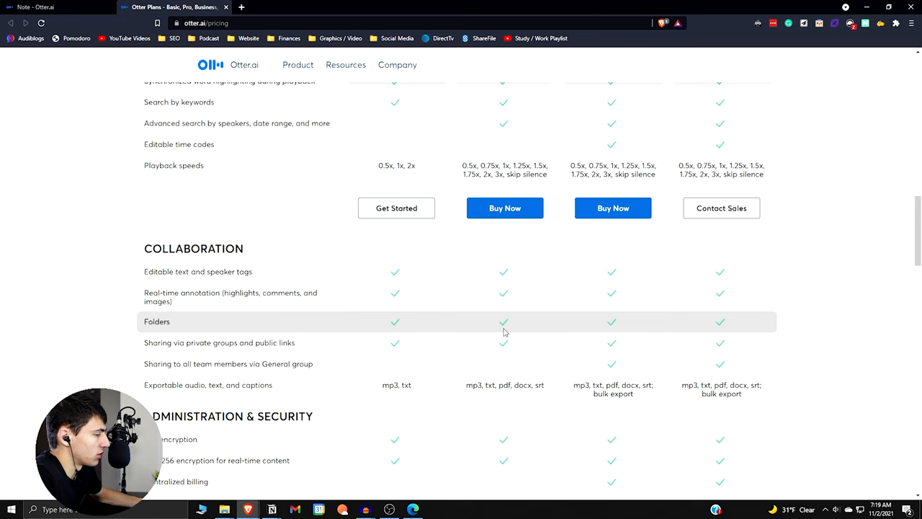
scroll(503, 337, "up", 5)
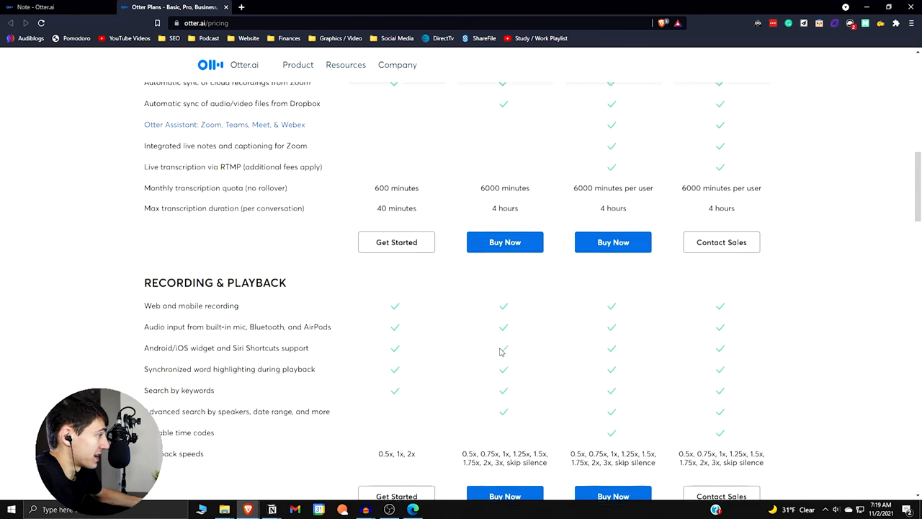
scroll(503, 337, "up", 3)
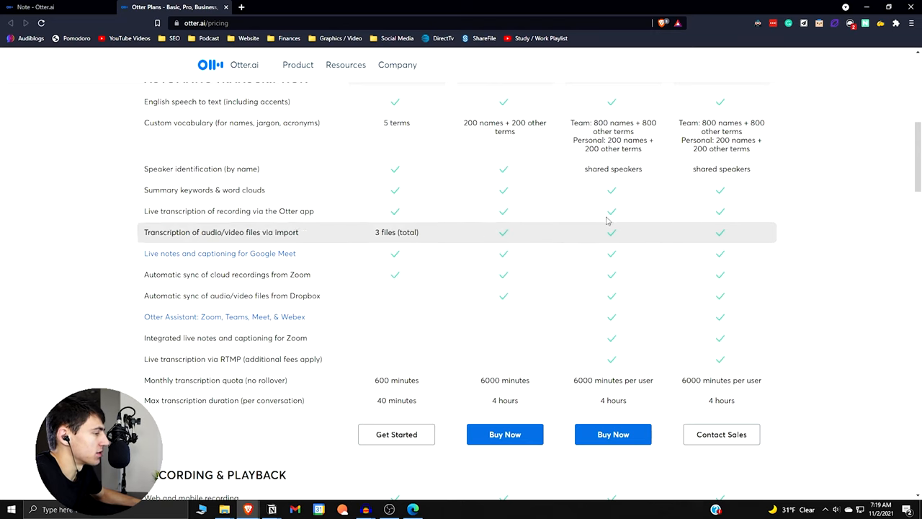
scroll(424, 313, "up", 3)
scroll(424, 313, "up", 4)
scroll(423, 313, "up", 1)
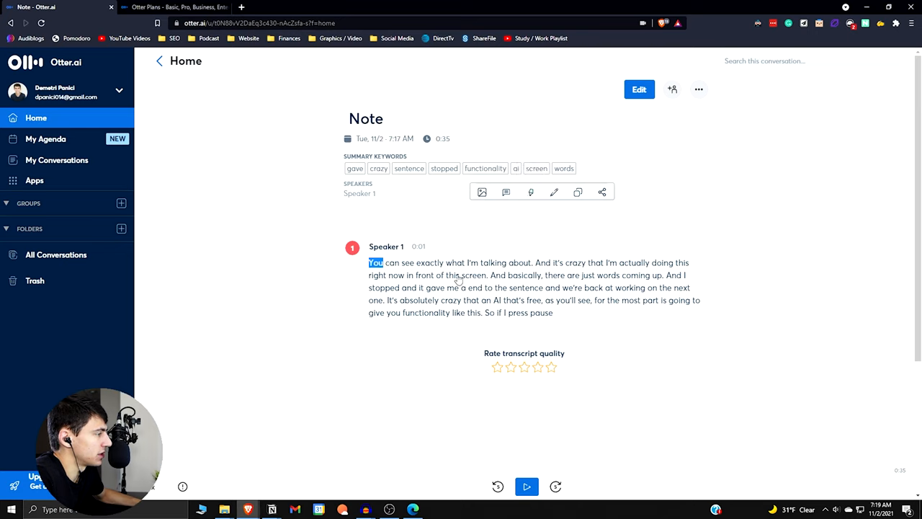
Select words in the first sentence and play the recording from there, then pause it.
left_click(532, 192)
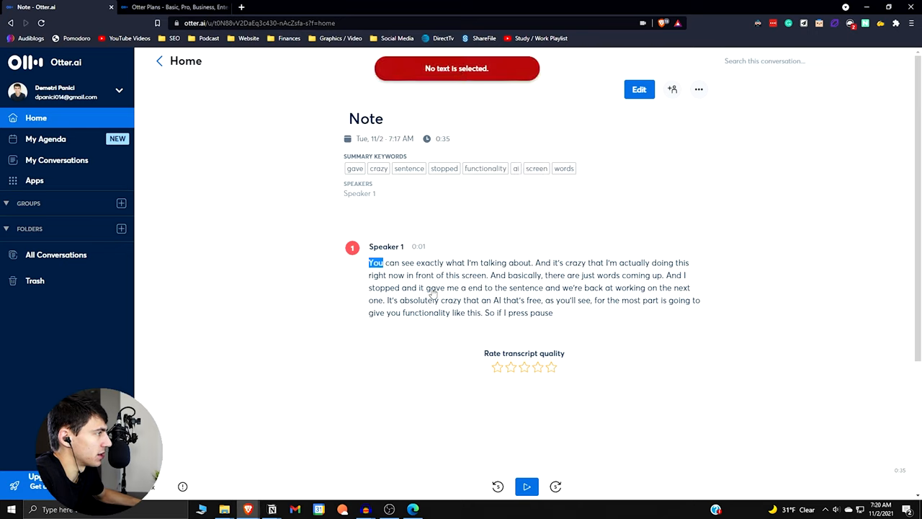
left_click_drag(431, 264, 495, 264)
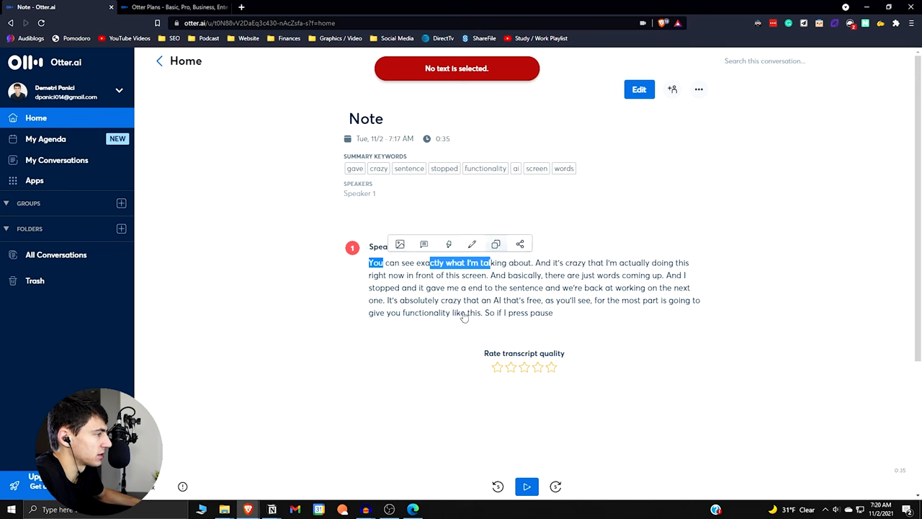
left_click(472, 285)
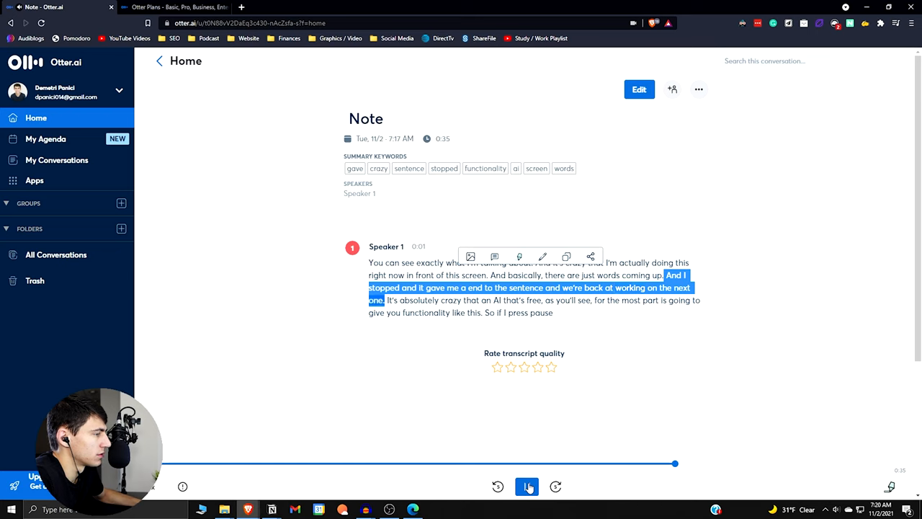
left_click(529, 488)
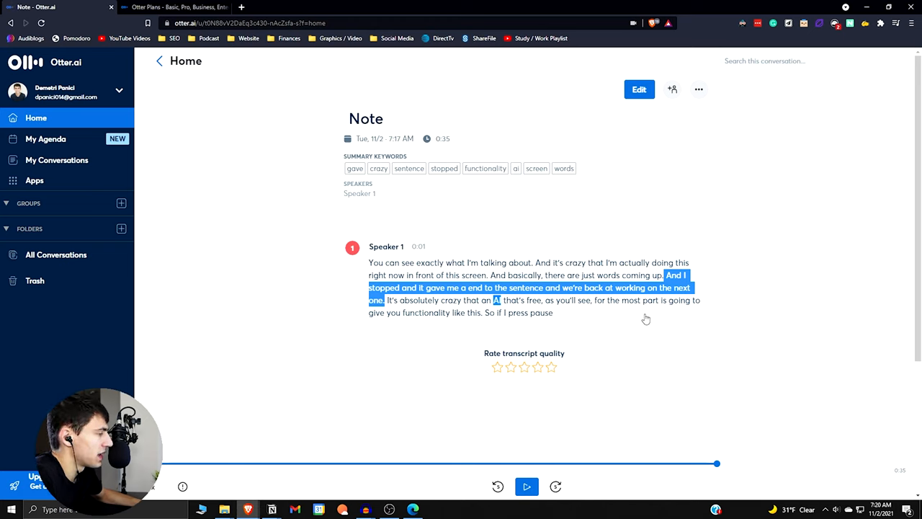
Highlight the sentence 'And basically, there are just words coming up.' and start editing the next sentence.
left_click_drag(491, 275, 666, 276)
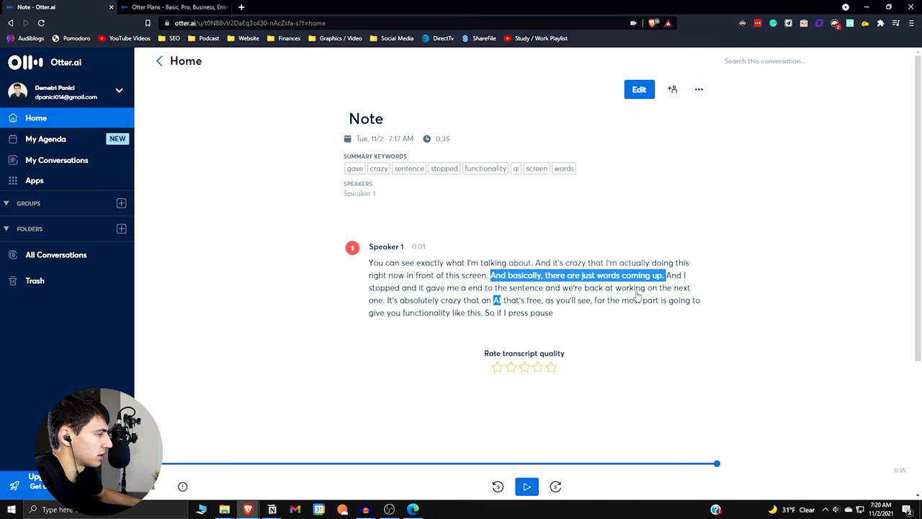
left_click(570, 257)
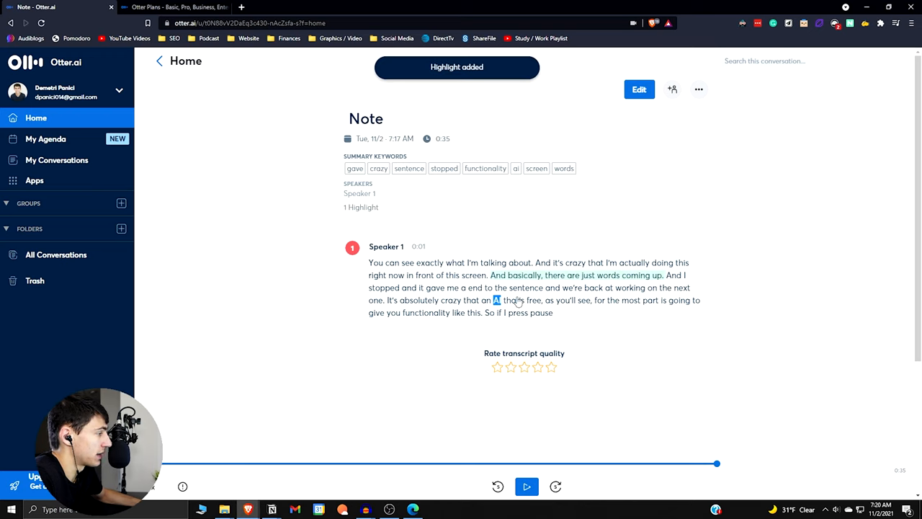
left_click_drag(537, 263, 484, 278)
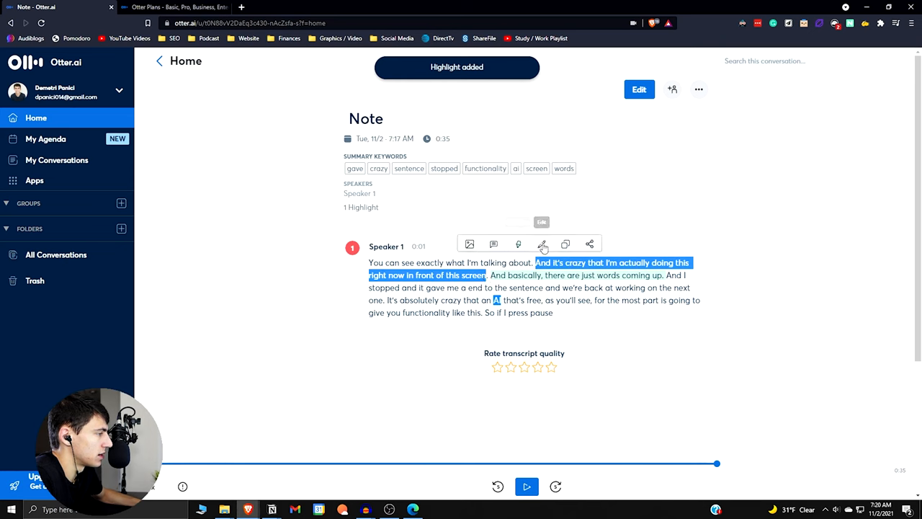
left_click(542, 244)
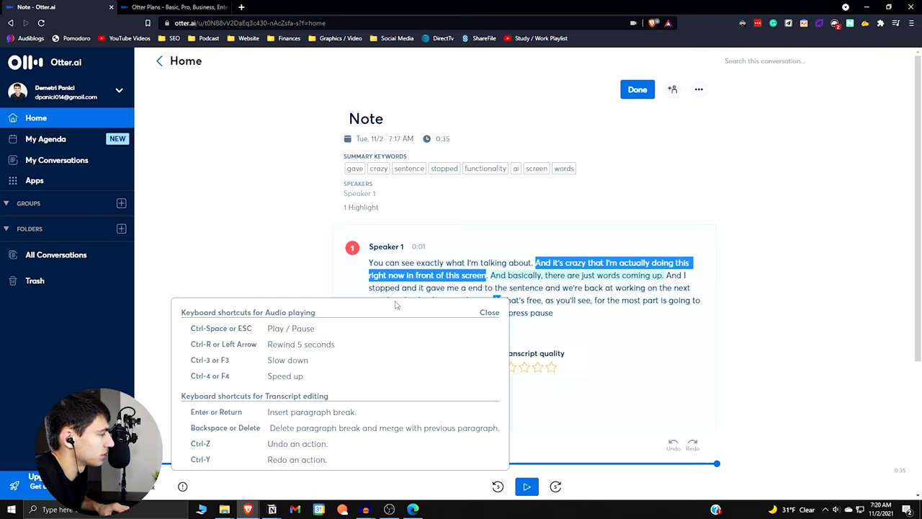
Correct the sentence to begin 'And I think it's crazy' and select 'So if I press pause'.
left_click(564, 260)
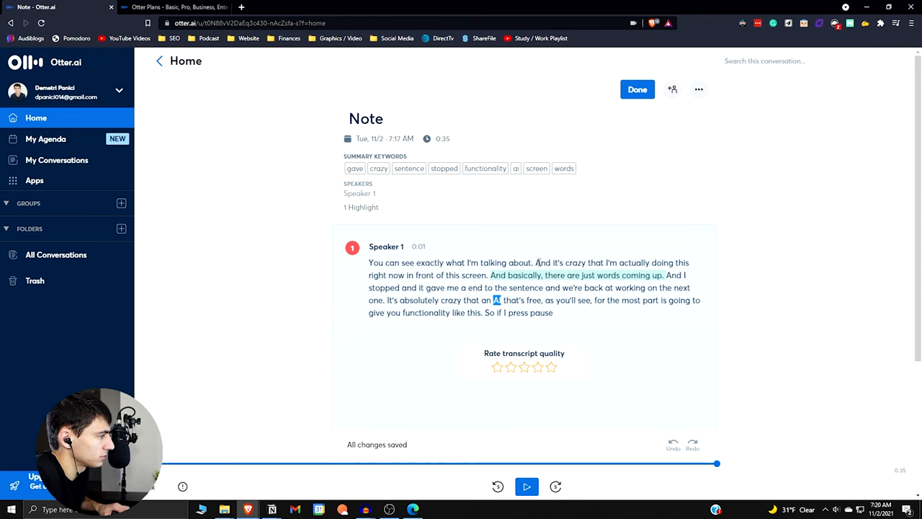
key("BackSpace")
key("BackSpace")
key("BackSpace")
type("I think it's")
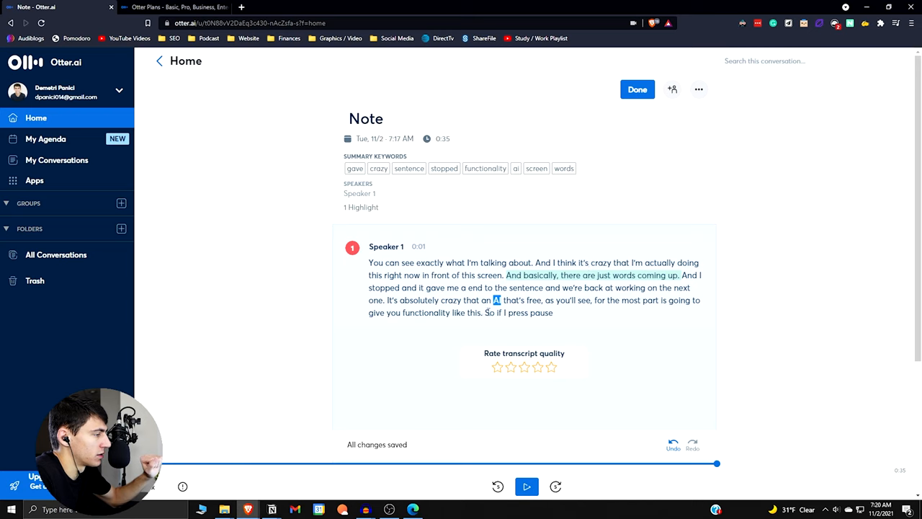
left_click_drag(485, 312, 553, 313)
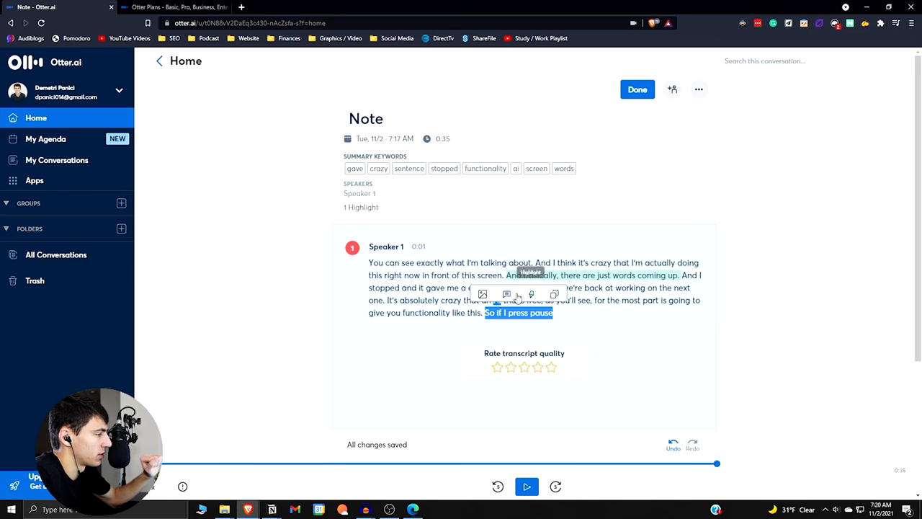
Post the comment 'I paused it here in the example video' on the selected sentence.
left_click(507, 294)
type("I")
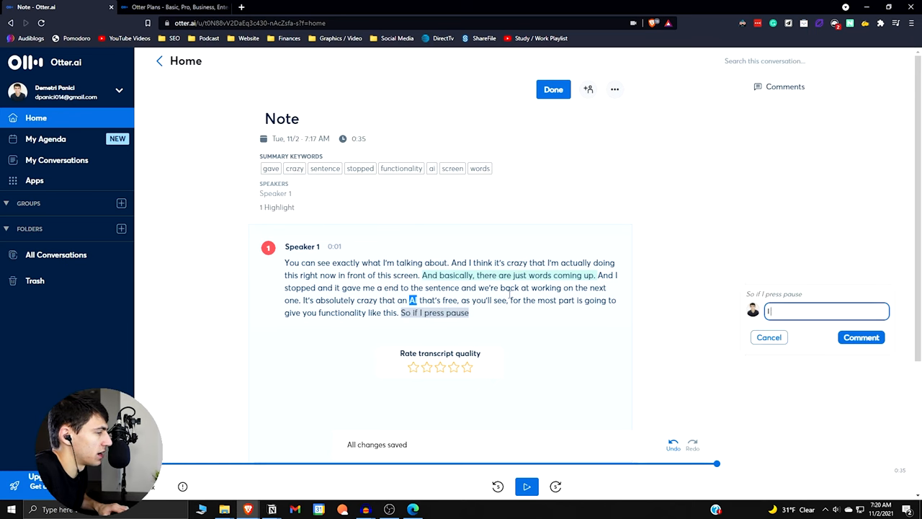
type(" paused it here in ")
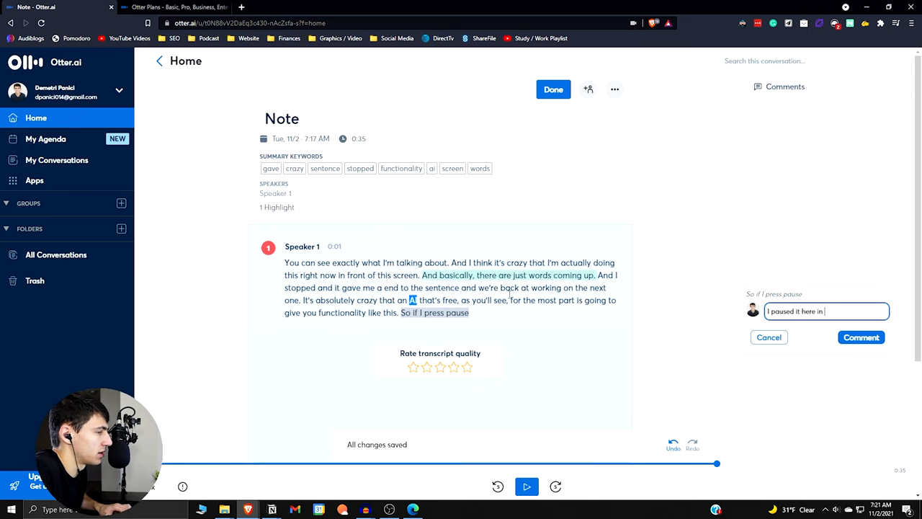
type("the example vide")
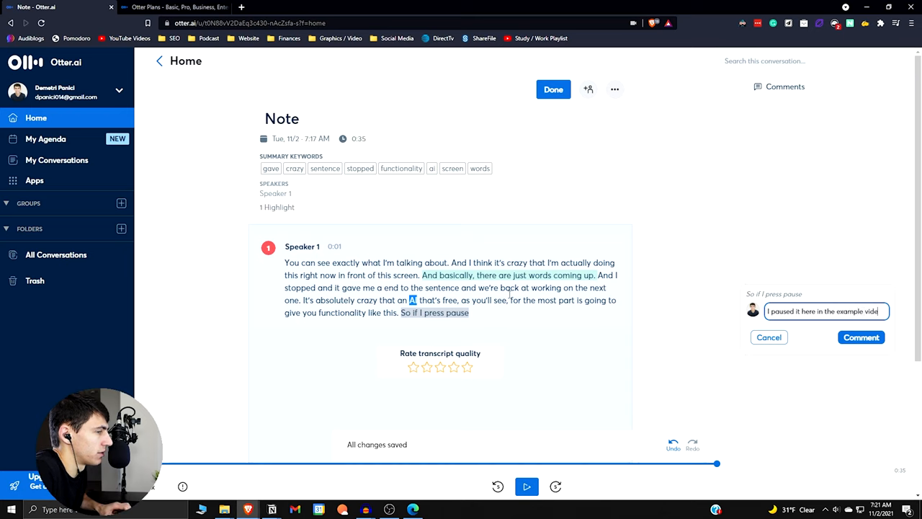
type("o")
key("Return")
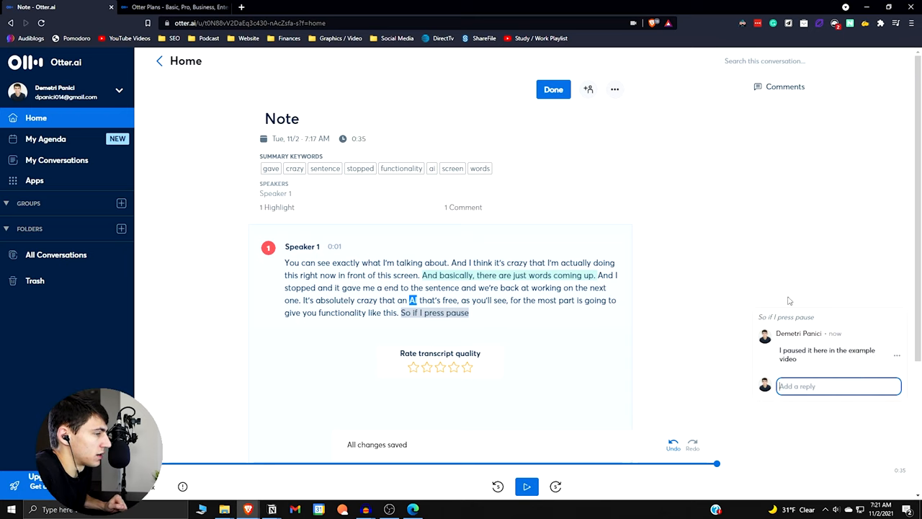
left_click(469, 288)
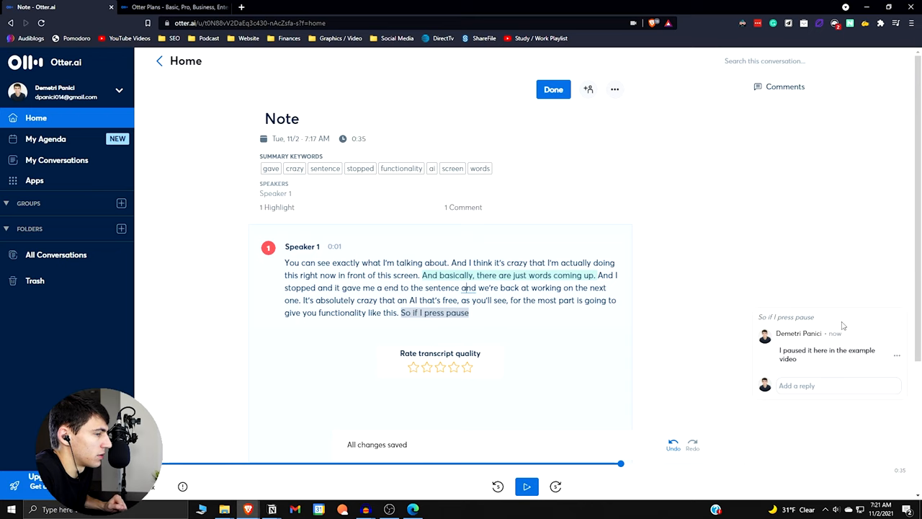
left_click(810, 324)
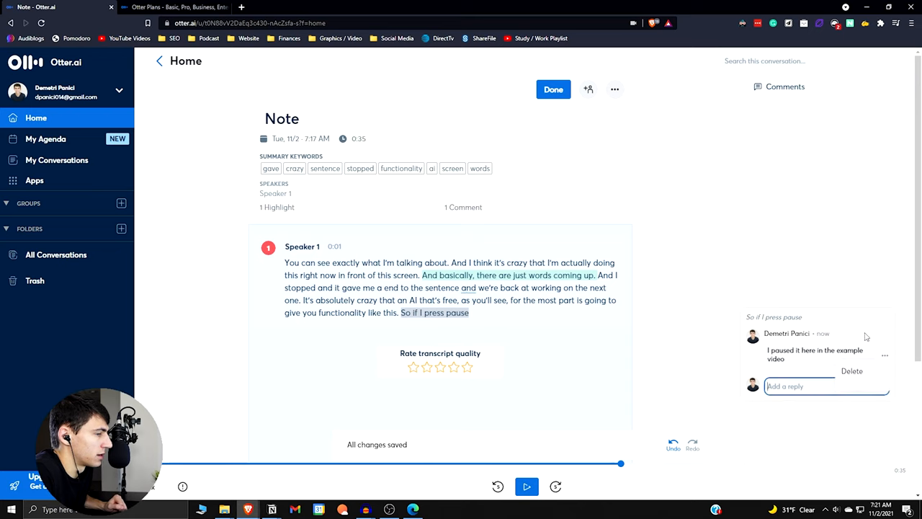
Jump playback around the transcript and clear the selection of 'So if I press pause'.
left_click(524, 288)
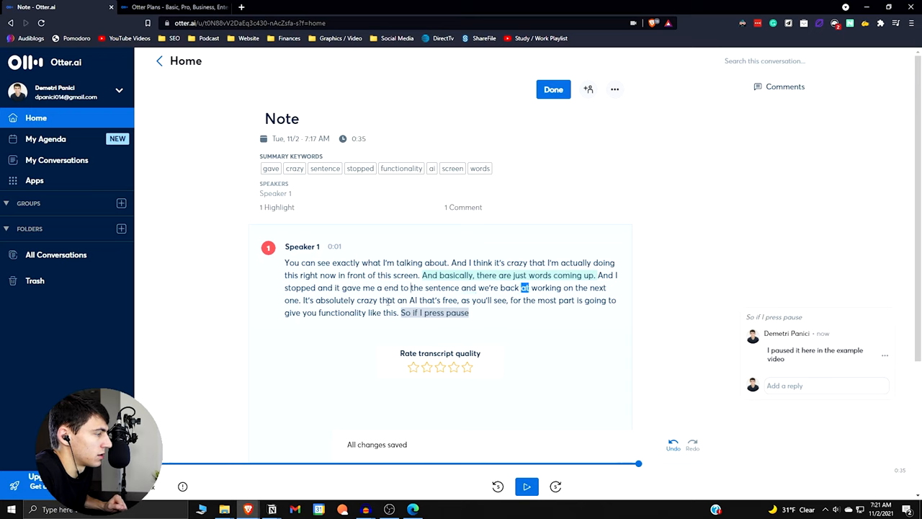
left_click_drag(401, 312, 478, 319)
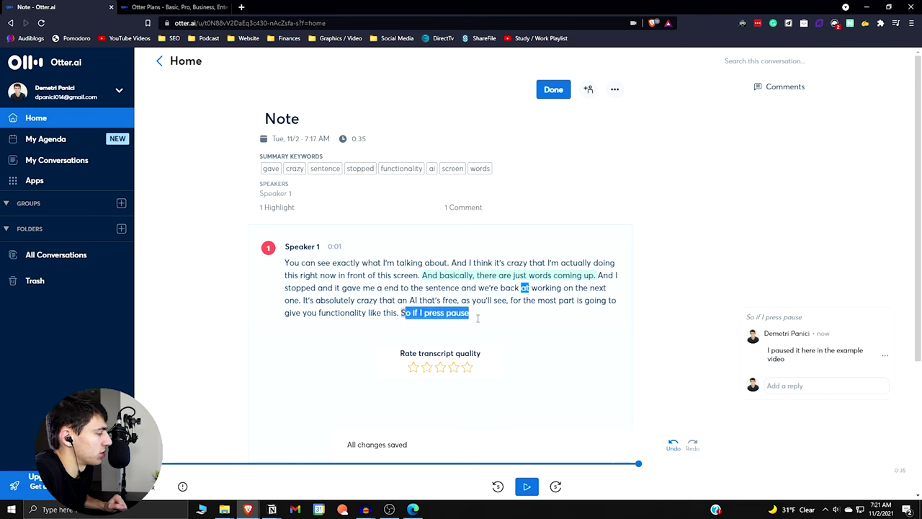
left_click(388, 299)
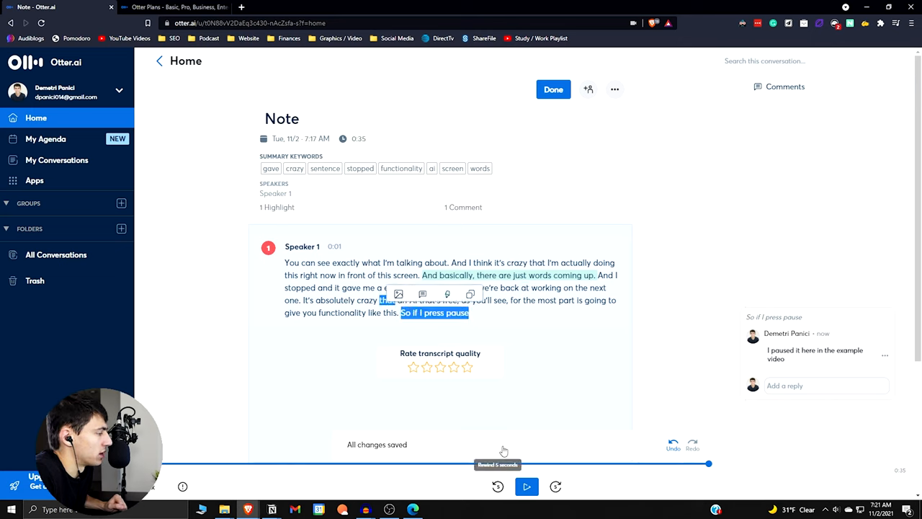
left_click(526, 307)
left_click(457, 313)
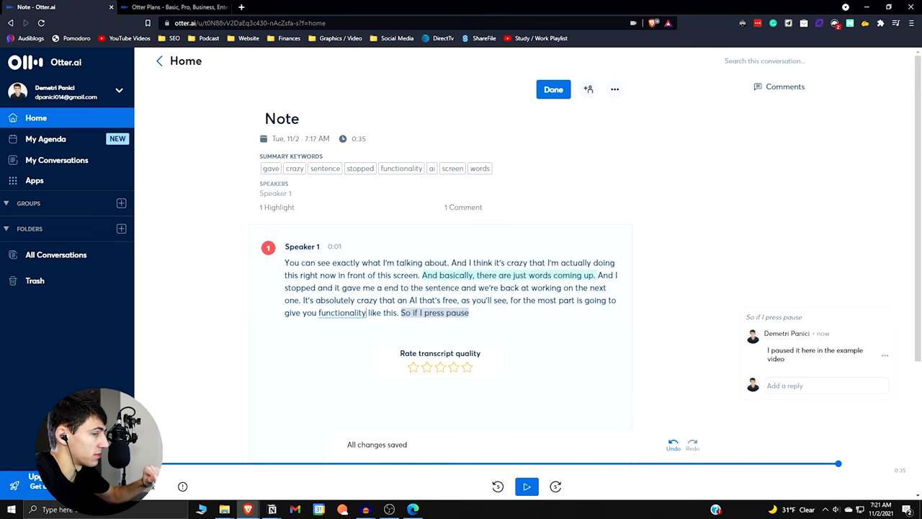
left_click(587, 90)
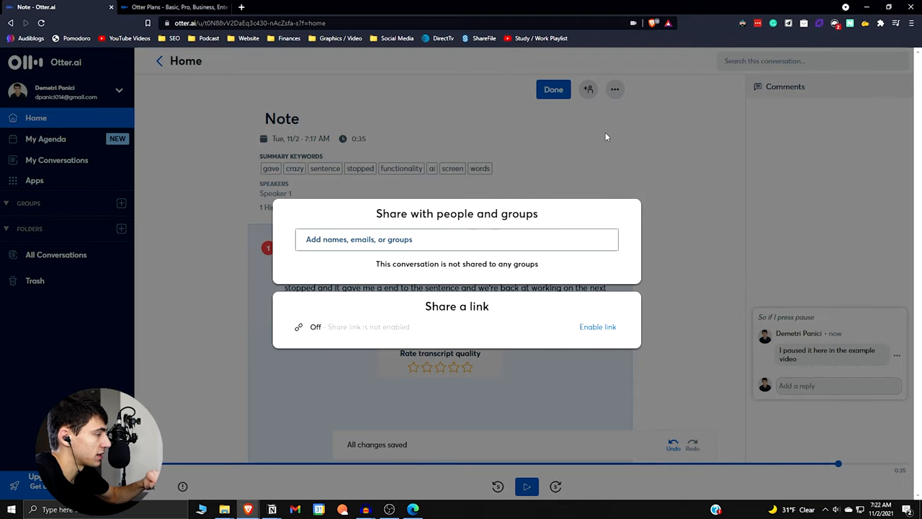
left_click(607, 138)
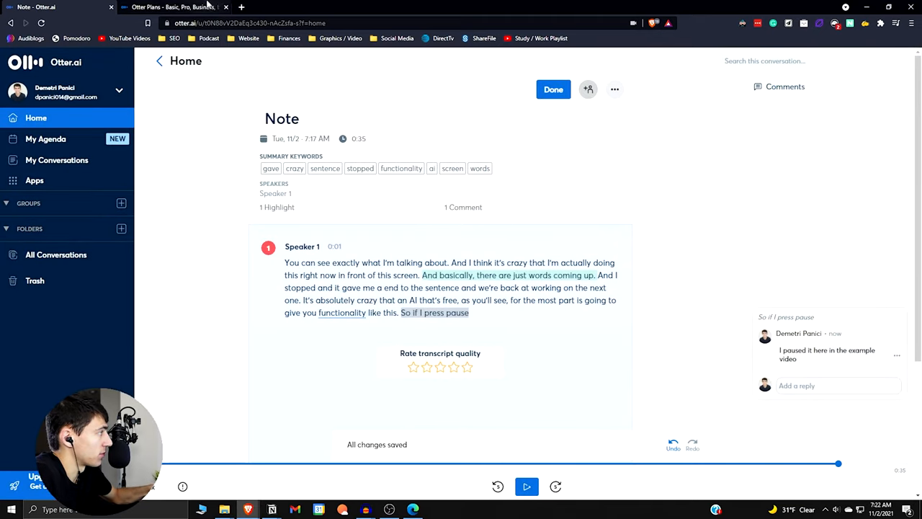
left_click(195, 8)
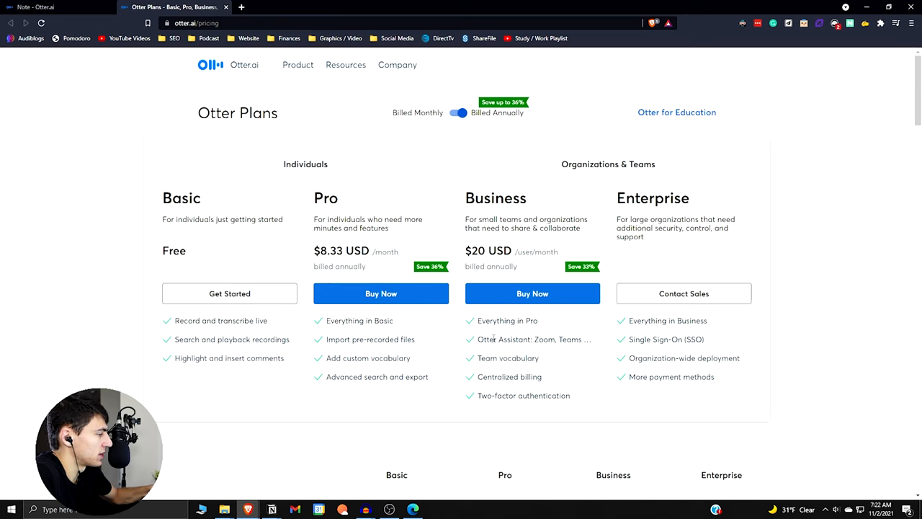
Inspect the Otter Assistant line under the Business plan on the pricing page.
left_click_drag(478, 339, 602, 335)
left_click(561, 337)
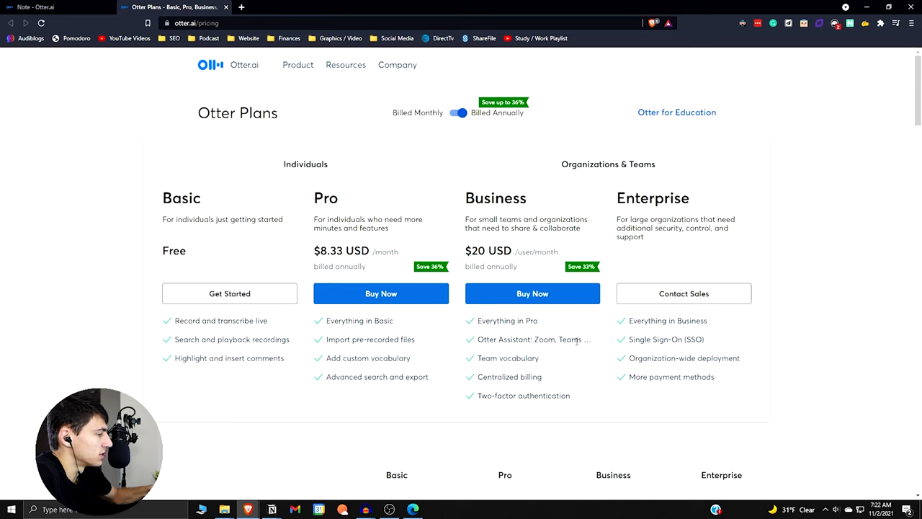
double_click(569, 339)
left_click(578, 343)
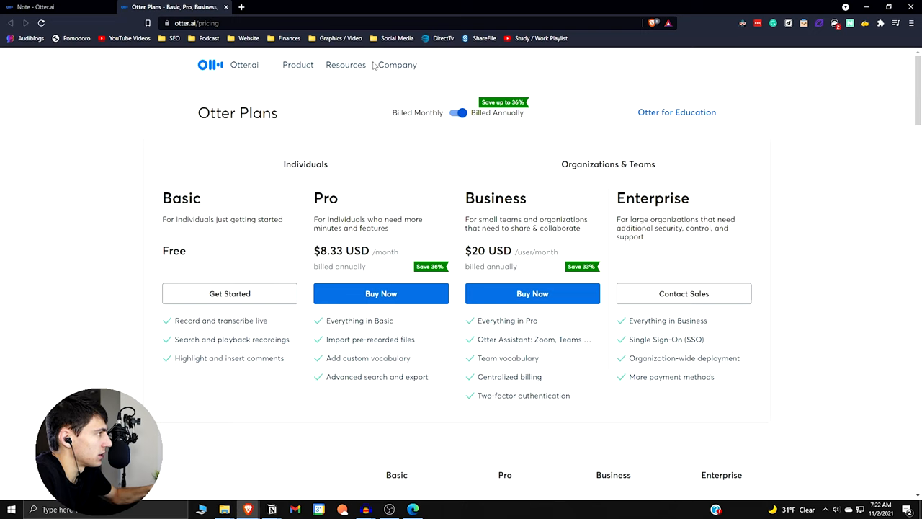
mouse_move(299, 64)
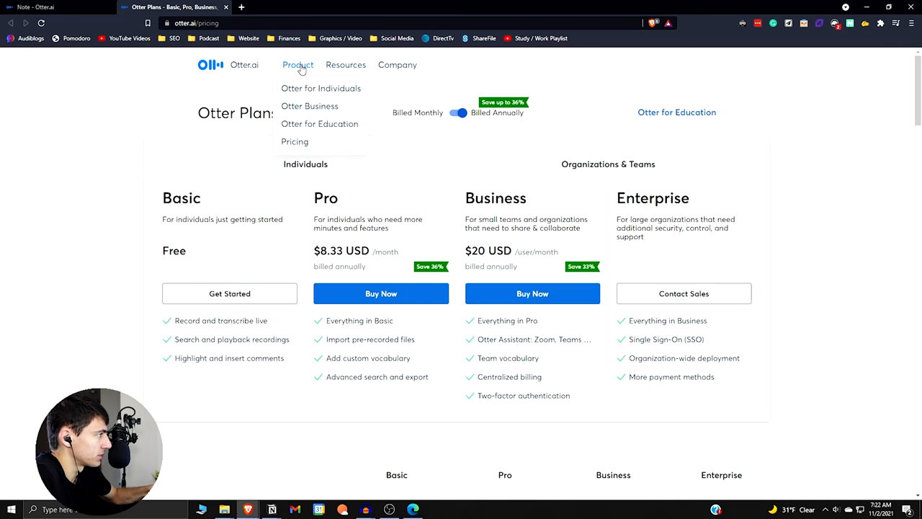
Open the Otter for Business product page, then return to the pricing tab and the Note conversation.
left_click(309, 106)
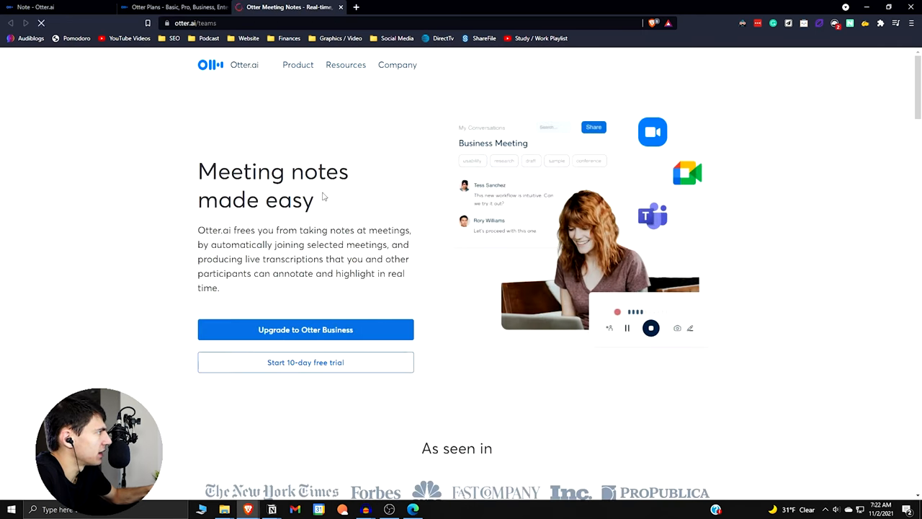
scroll(381, 237, "down", 2)
scroll(380, 237, "up", 2)
scroll(759, 231, "up", 1)
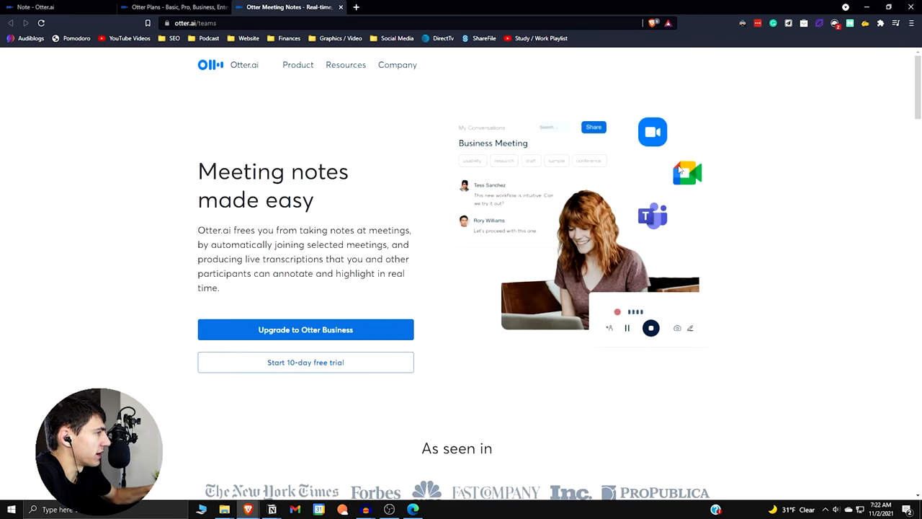
scroll(650, 244, "down", 2)
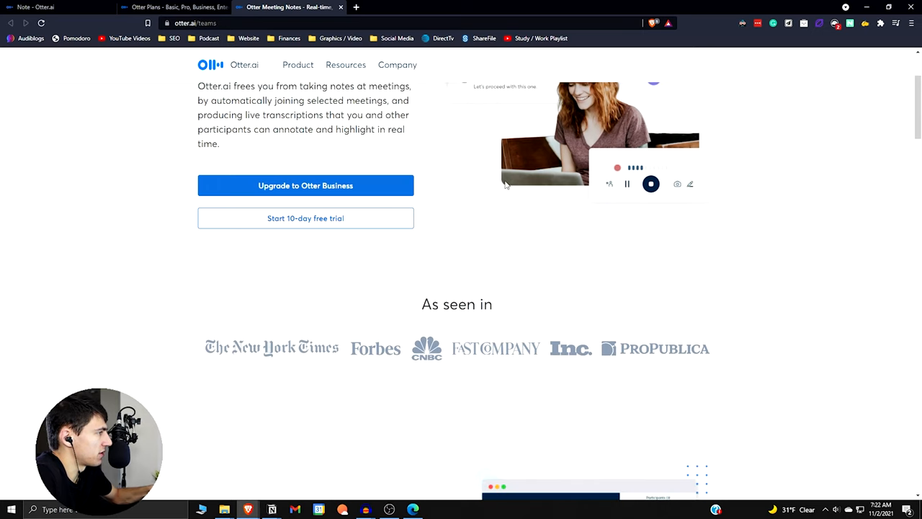
scroll(506, 185, "down", 5)
scroll(497, 187, "down", 1)
scroll(498, 188, "up", 6)
scroll(490, 184, "down", 12)
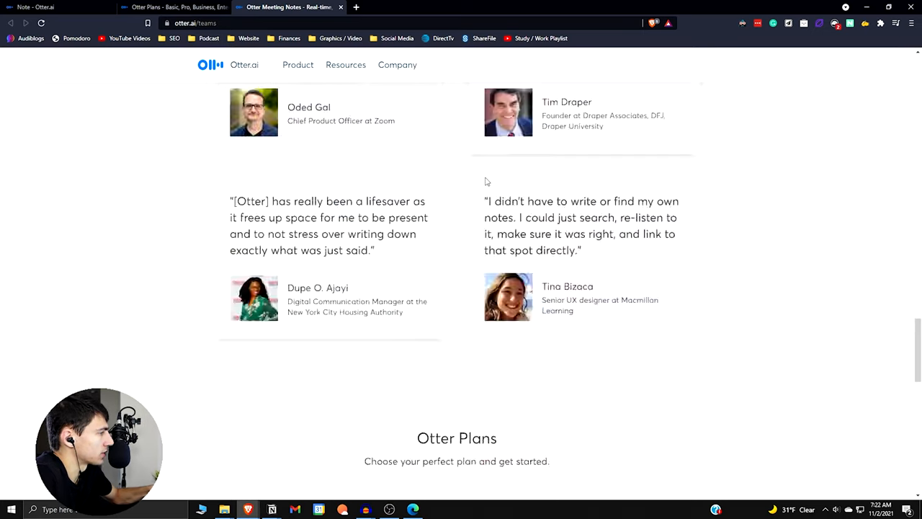
scroll(486, 181, "down", 5)
scroll(487, 195, "up", 2)
scroll(486, 194, "up", 1)
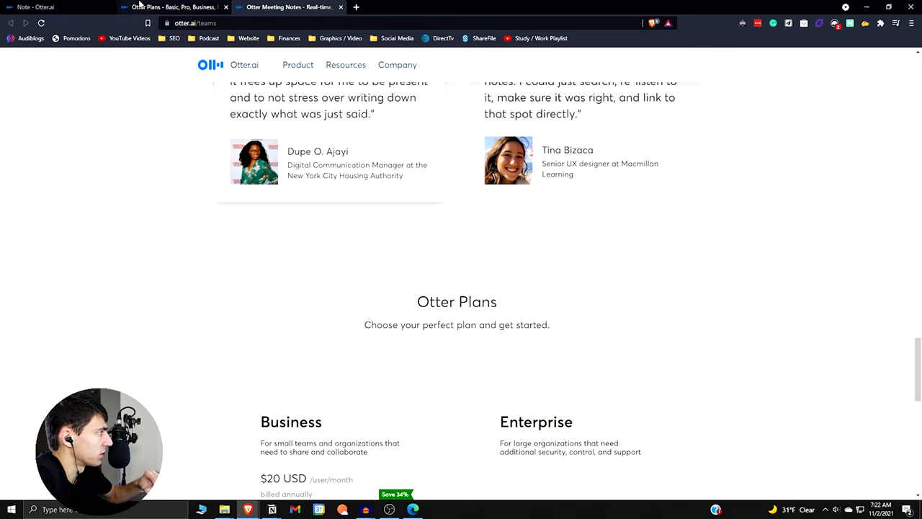
left_click(139, 5)
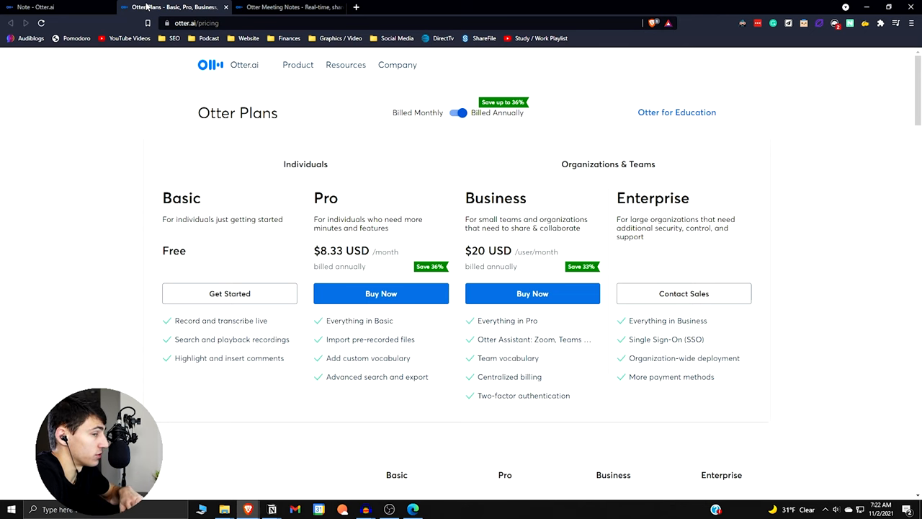
left_click(36, 6)
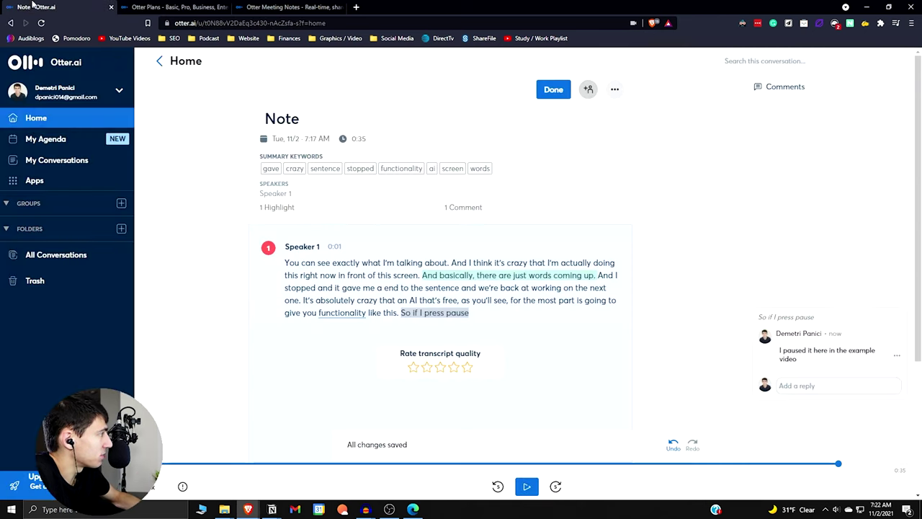
Open My Agenda with today's calendar events and go through the agenda feature tour.
left_click(53, 142)
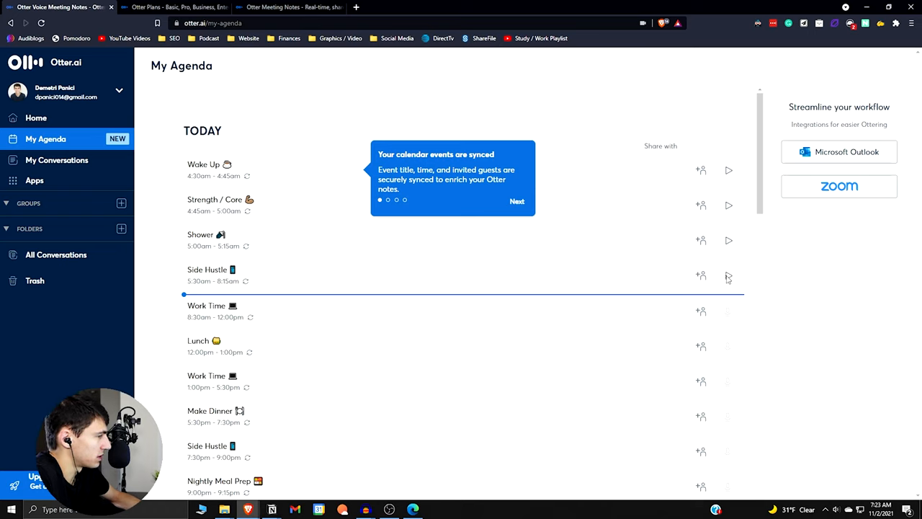
left_click(517, 201)
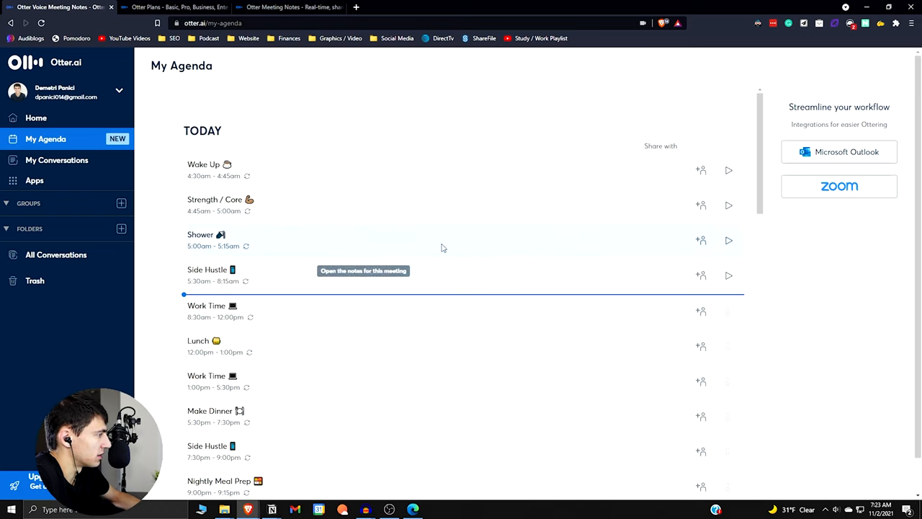
left_click(728, 143)
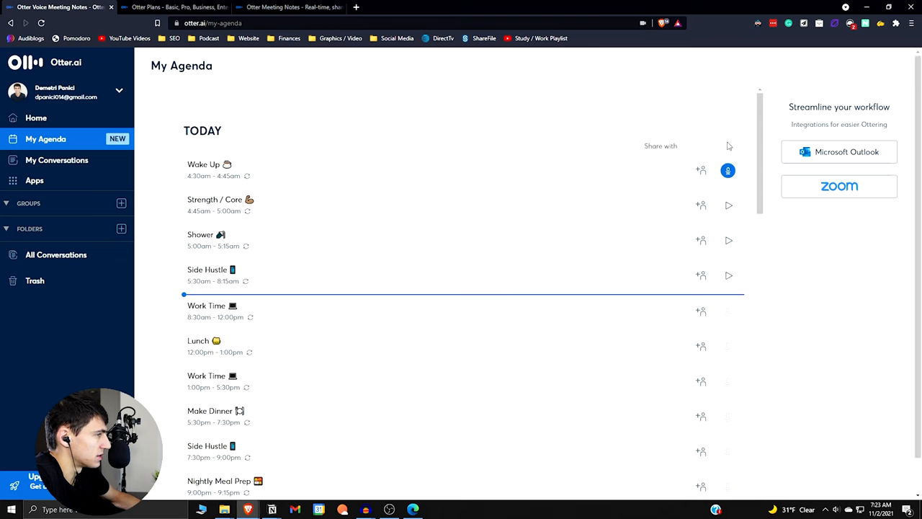
left_click(728, 171)
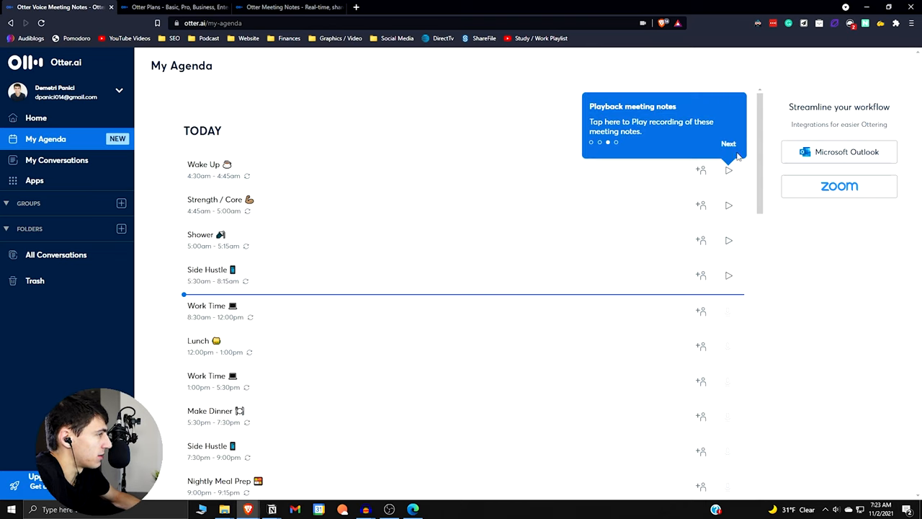
left_click(729, 145)
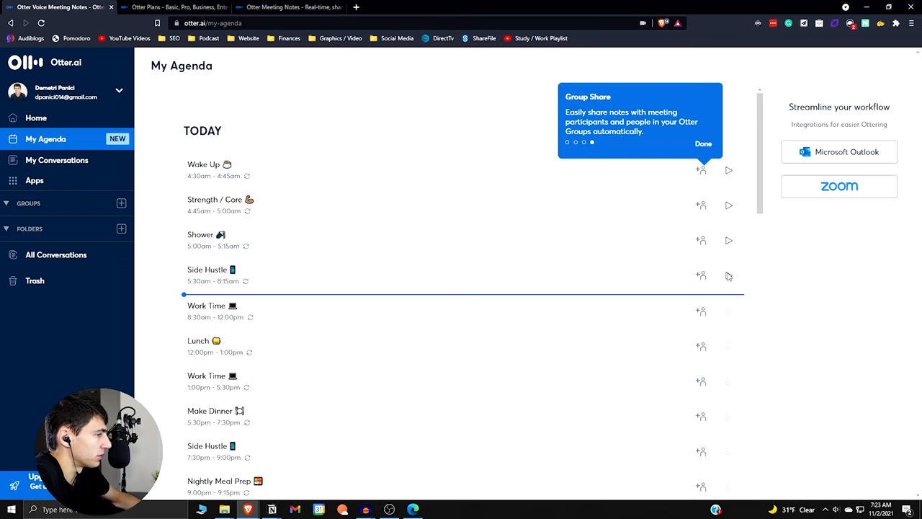
left_click(706, 144)
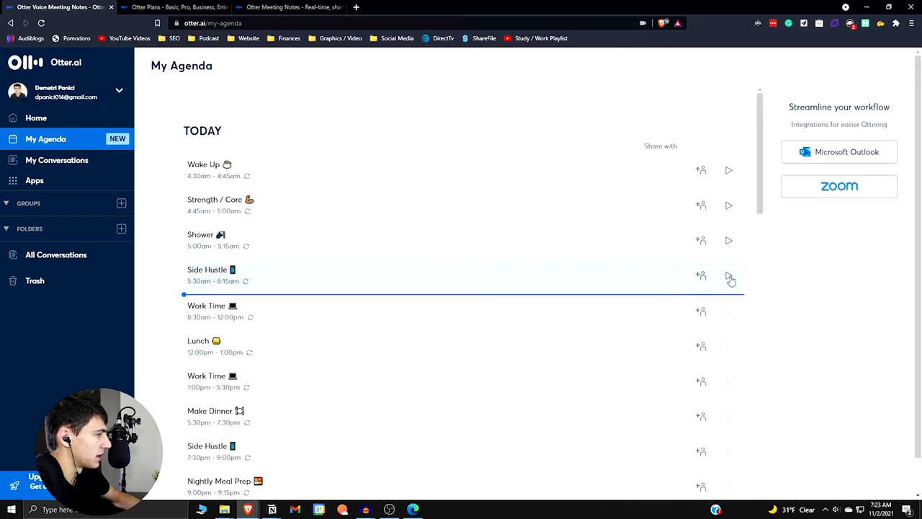
Open the Side Hustle and Shower meeting notes from the agenda, ending on Side Hustle's transcript.
left_click(729, 276)
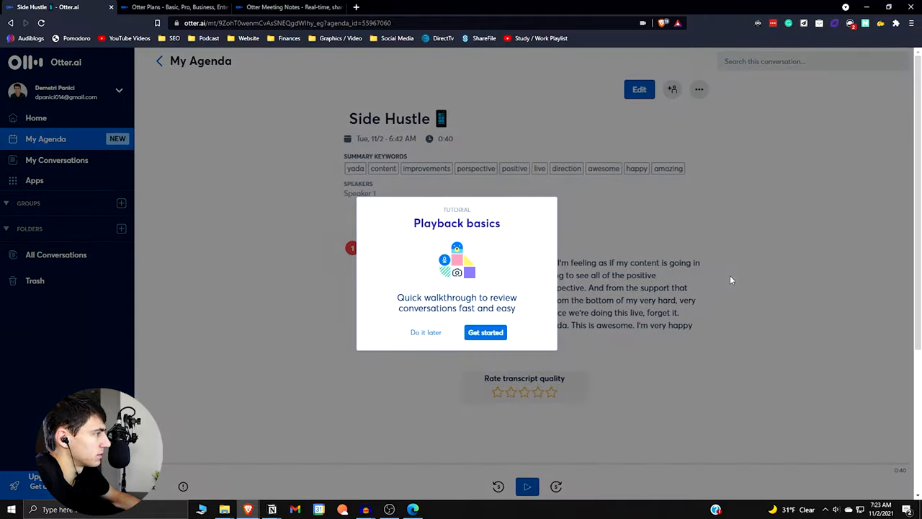
left_click(423, 334)
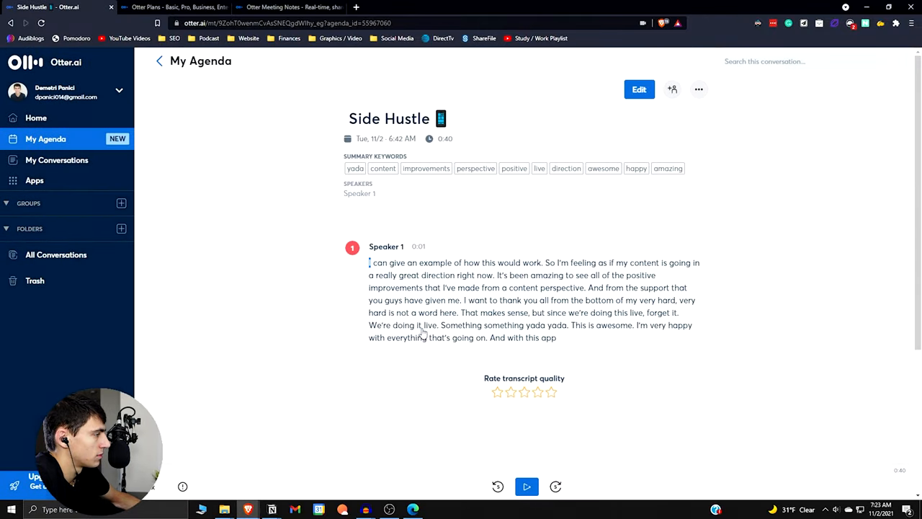
key("alt+Left")
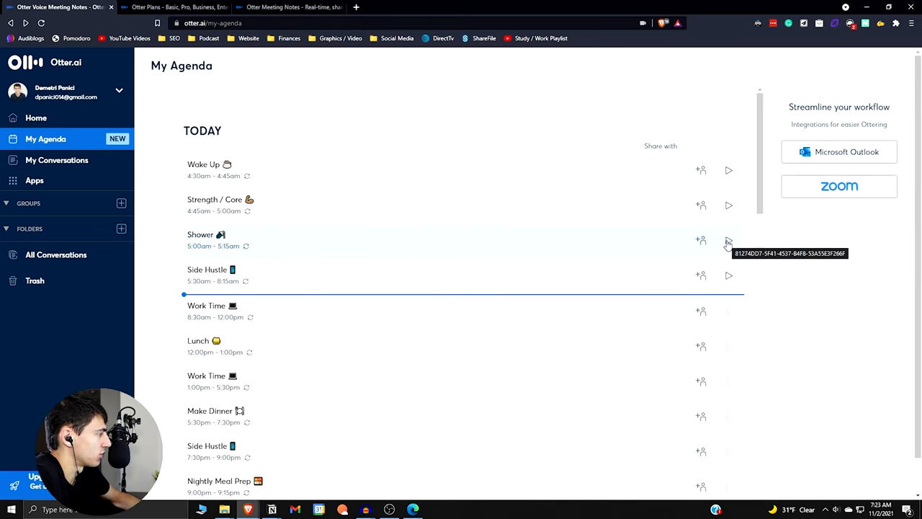
left_click(728, 241)
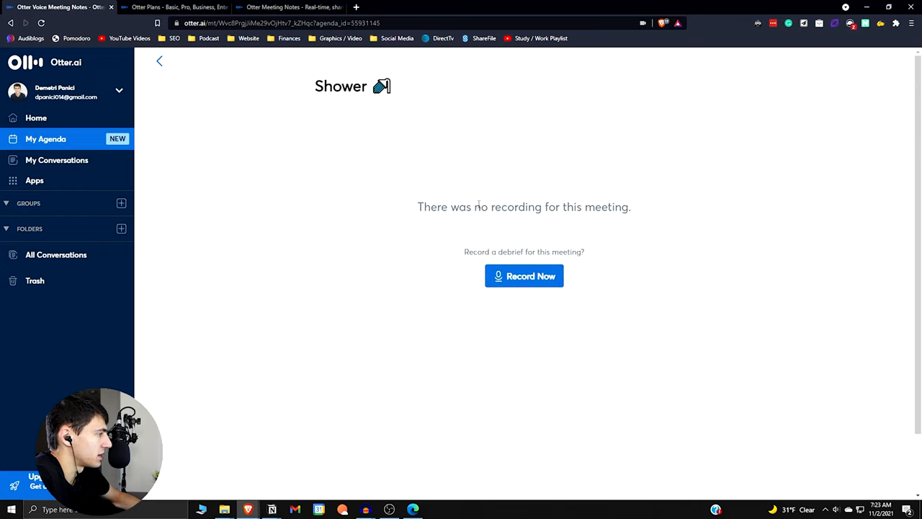
left_click(582, 202)
key("alt+Left")
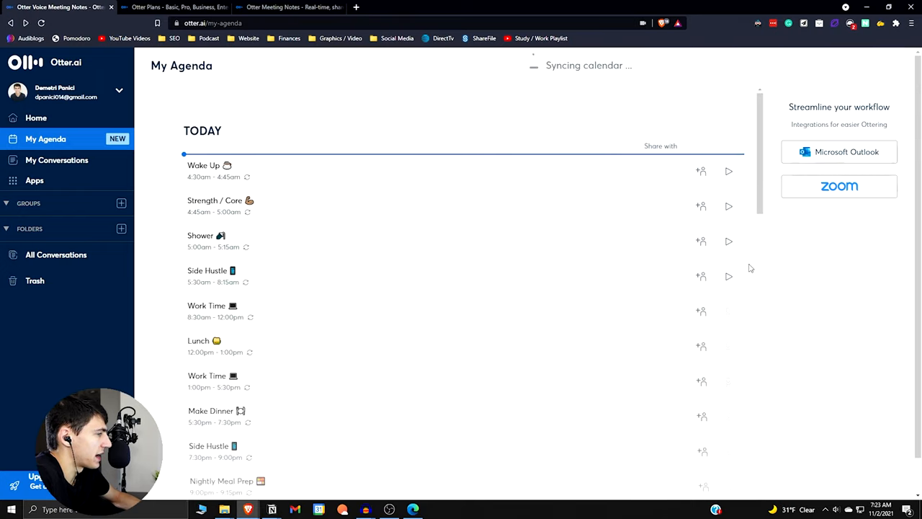
left_click(729, 277)
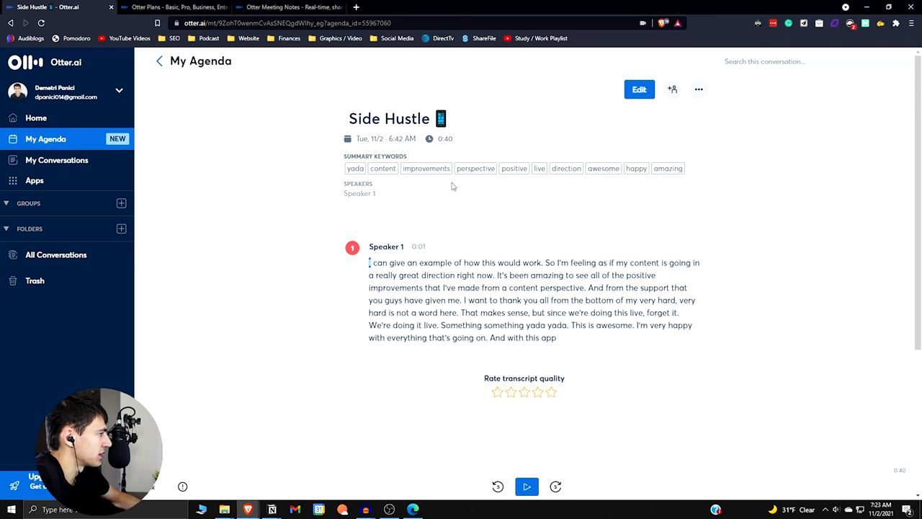
Browse the connected apps, folders and groups pages, then return to the home dashboard.
key("alt+Left")
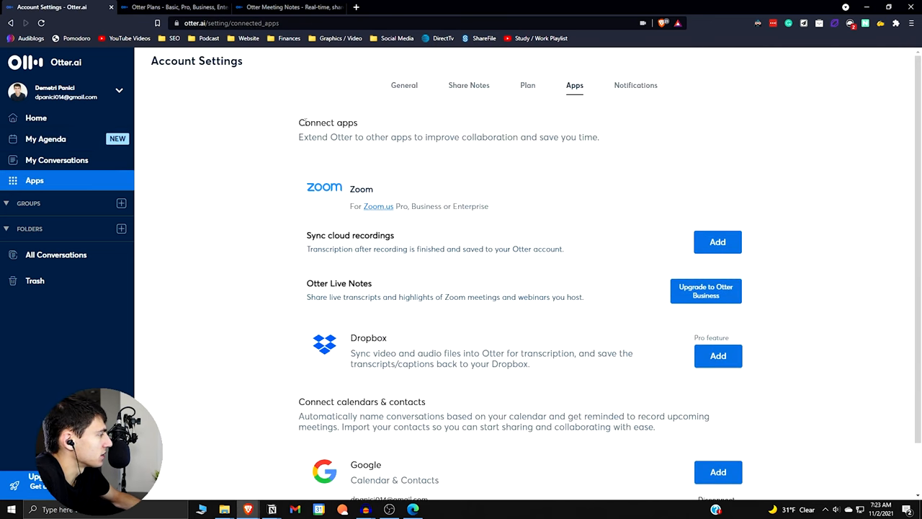
scroll(309, 173, "down", 1)
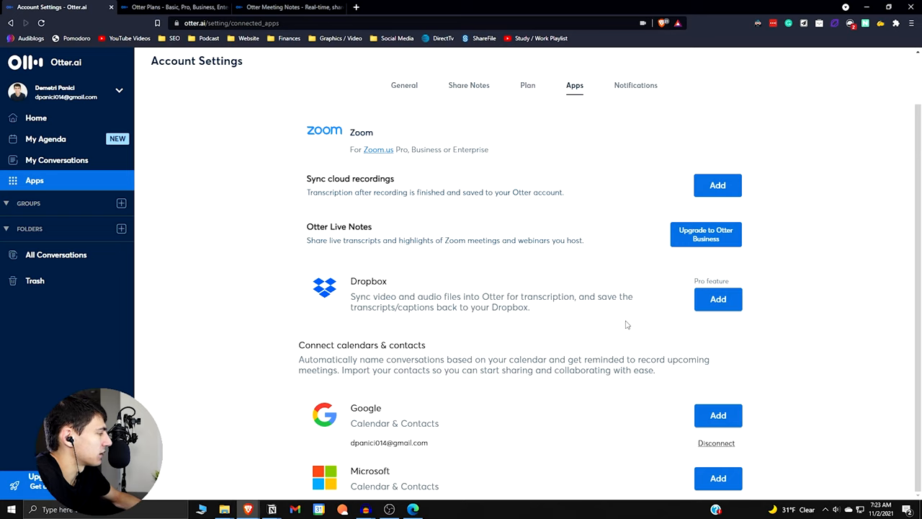
left_click(58, 227)
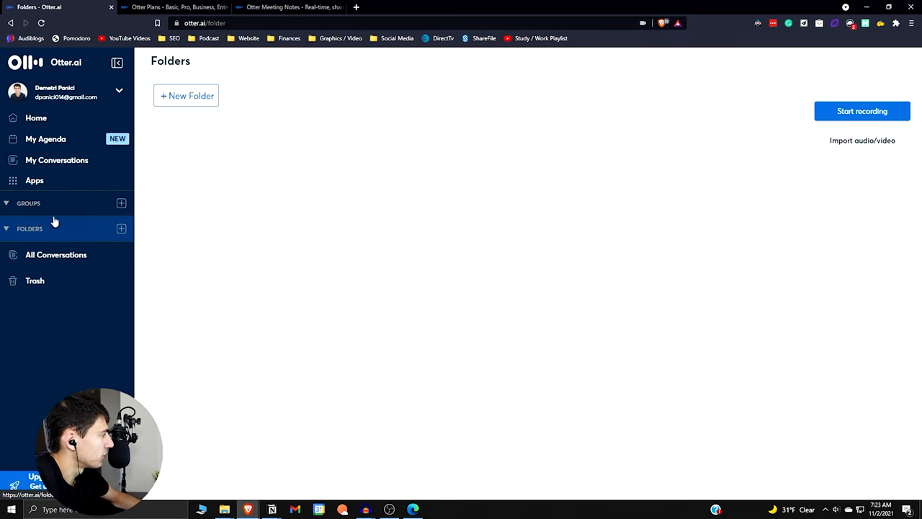
left_click(54, 206)
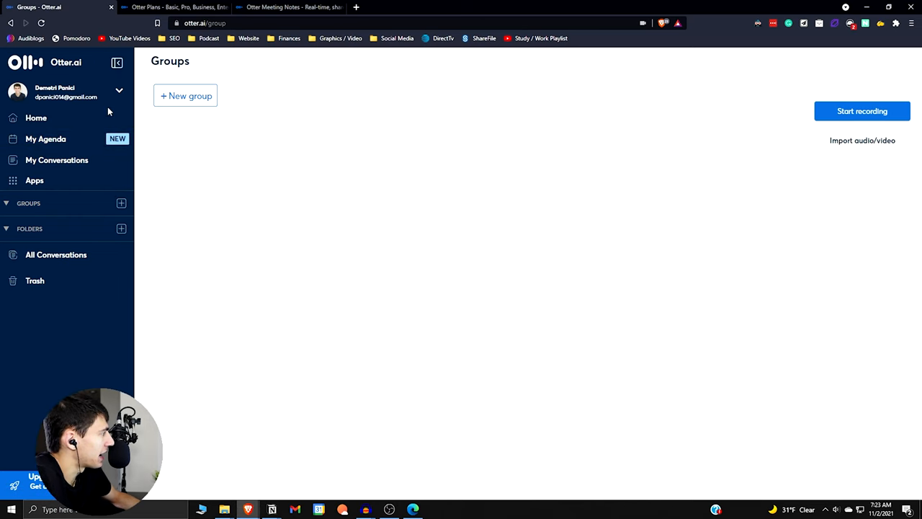
left_click(90, 116)
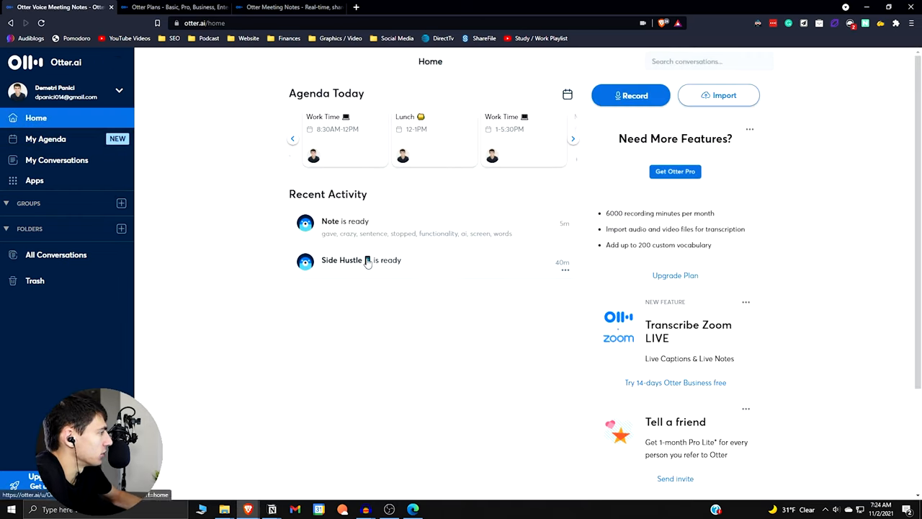